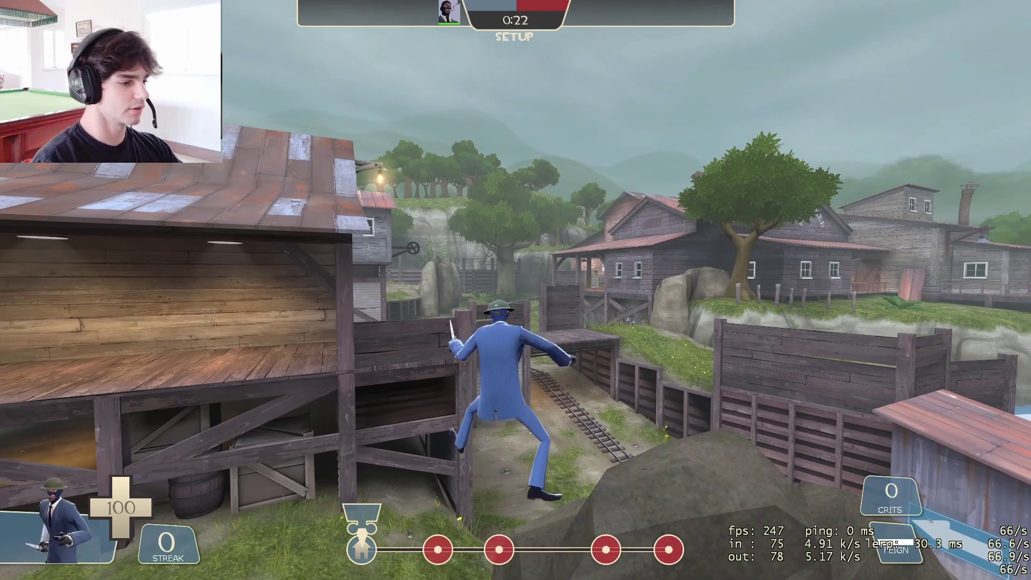
Quit Team Fortress 2 and return to its Steam library page
{"action": "key", "text": "Escape"}
{"action": "left_click", "coordinate": [967, 14]}
{"action": "left_click", "coordinate": [470, 362]}
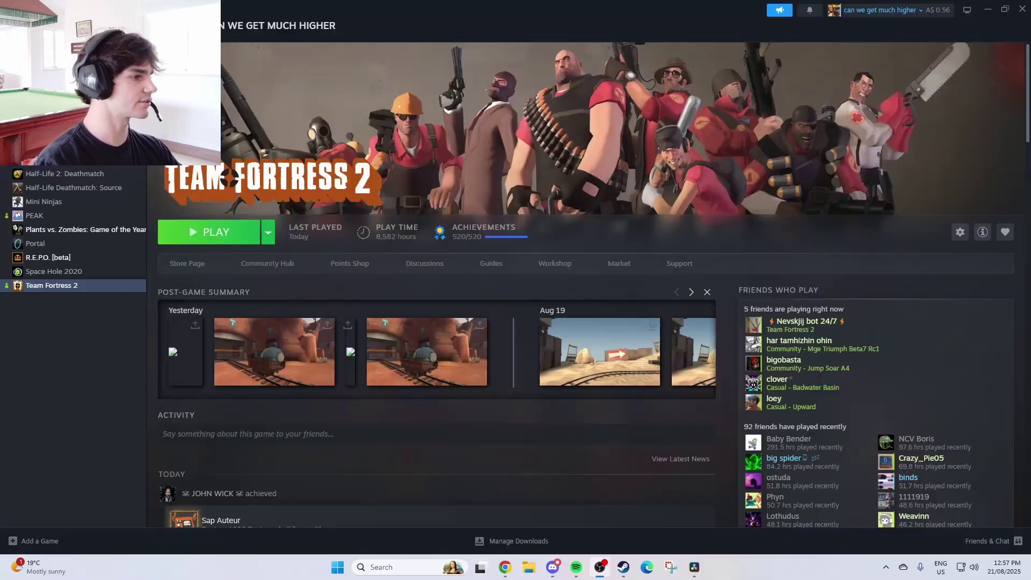
Browse Team Fortress 2's installed files from its Steam properties and open the tf folder
{"action": "right_click", "coordinate": [65, 286]}
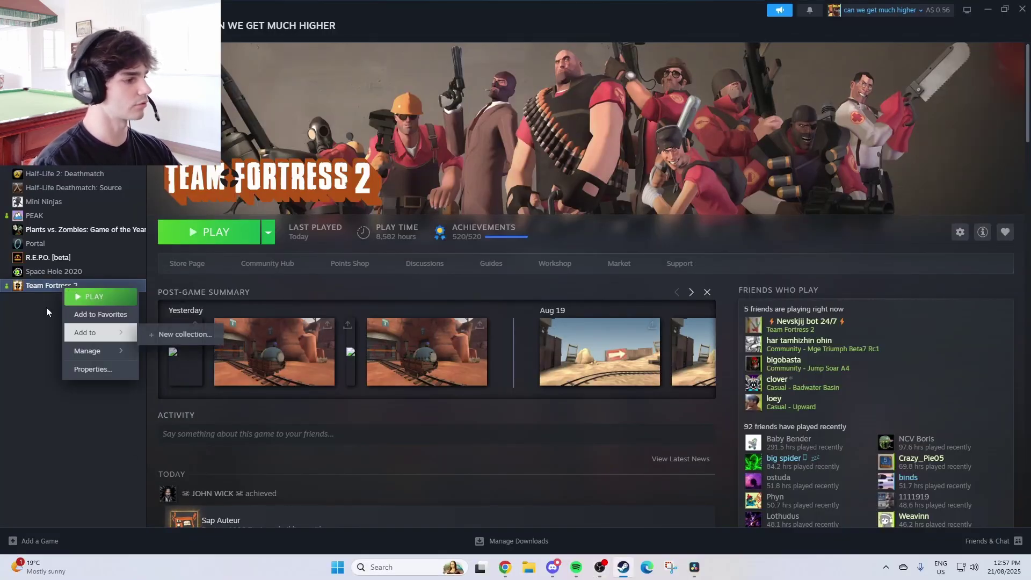
{"action": "left_click", "coordinate": [88, 368]}
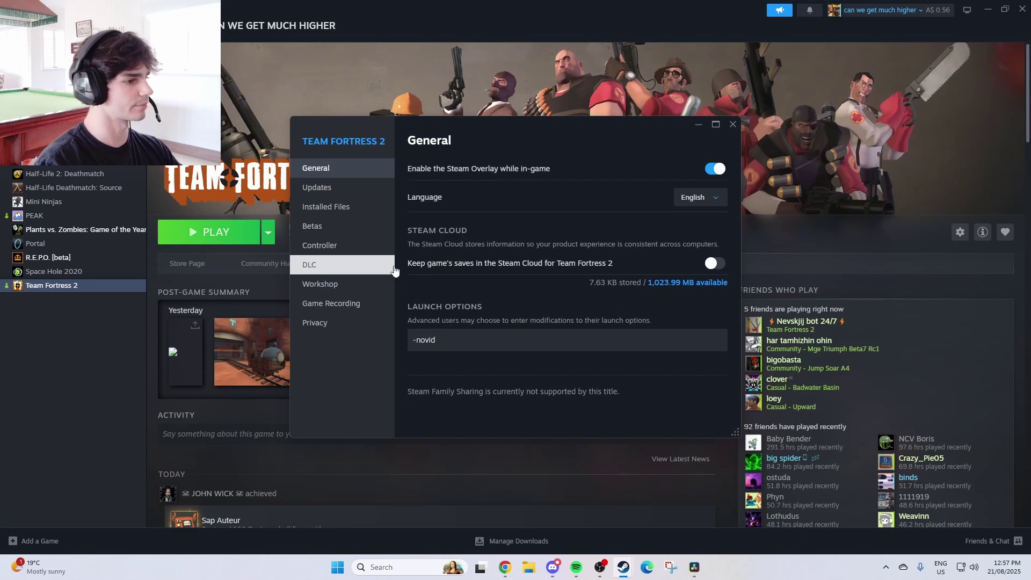
{"action": "left_click", "coordinate": [330, 214]}
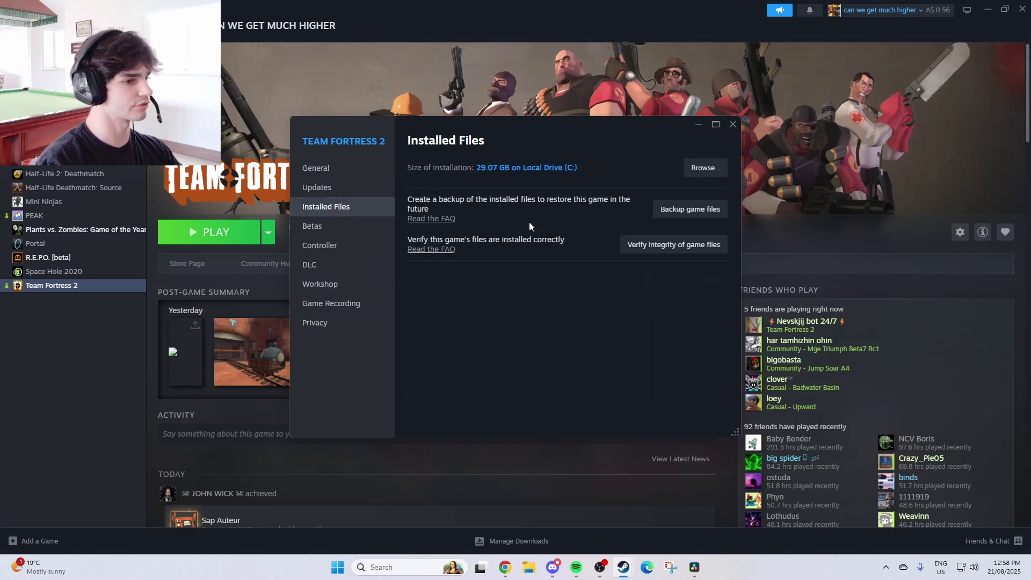
{"action": "left_click", "coordinate": [705, 168]}
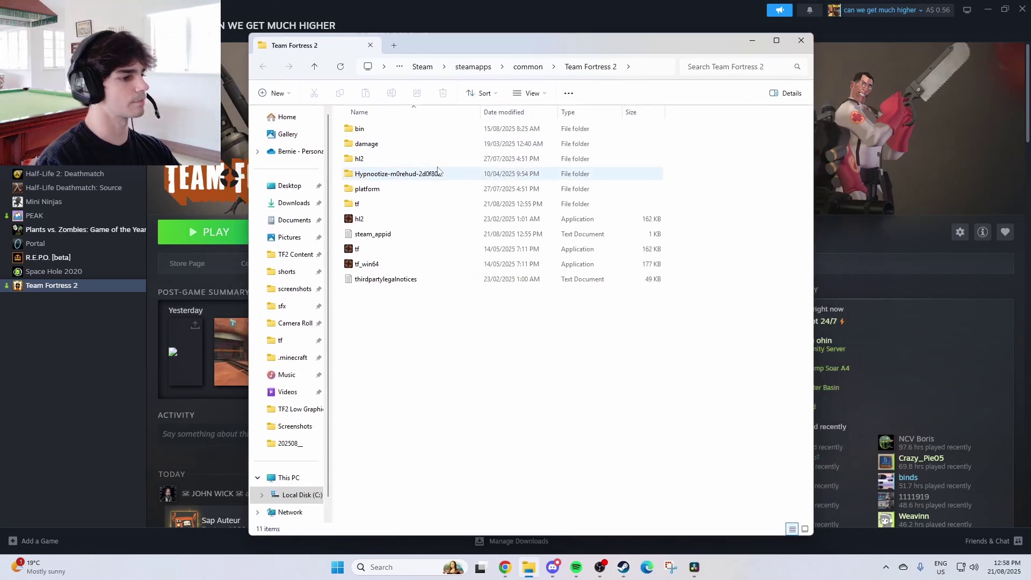
{"action": "left_click", "coordinate": [356, 209]}
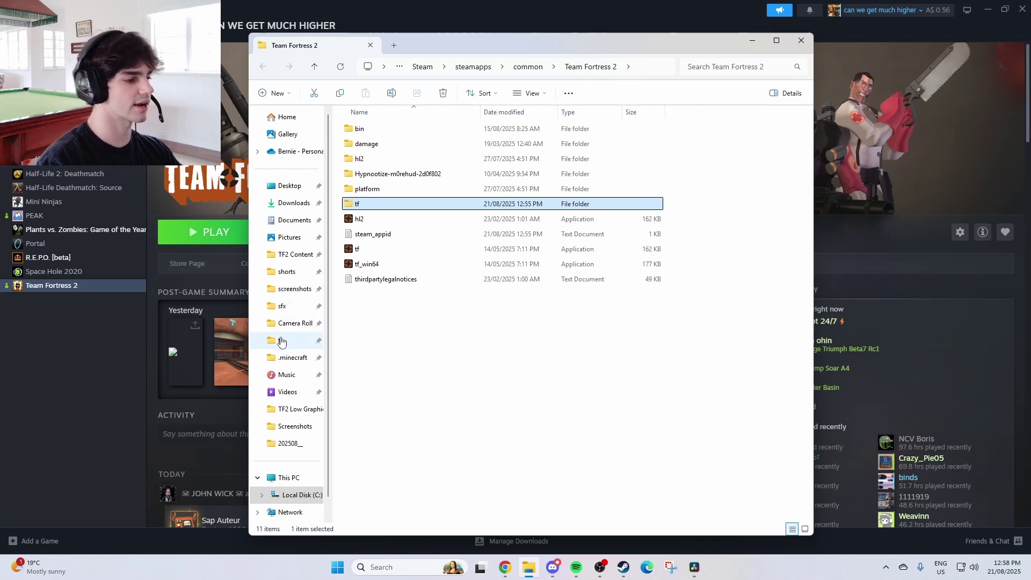
{"action": "left_click", "coordinate": [376, 347]}
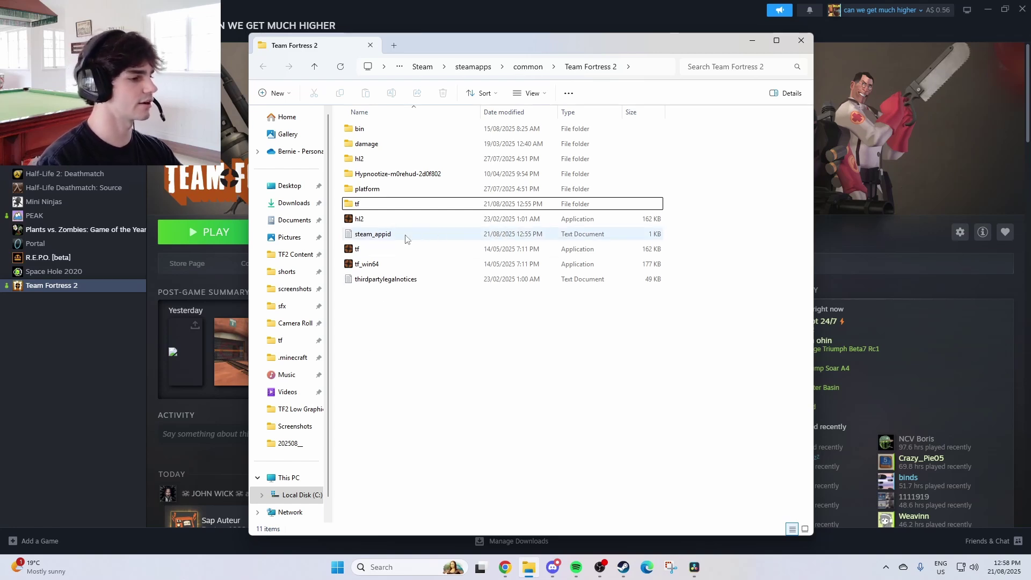
{"action": "double_click", "coordinate": [376, 204]}
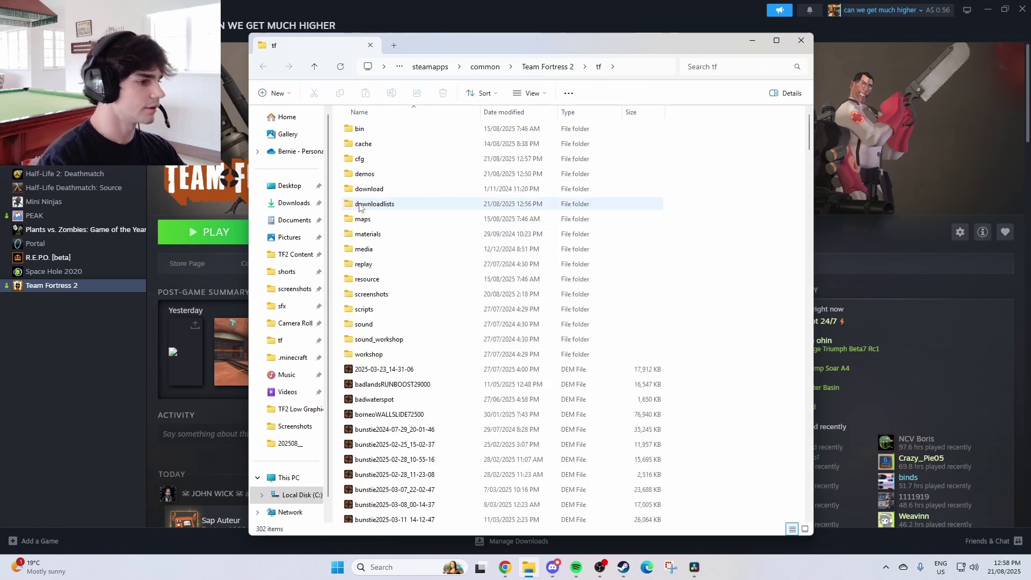
Check the autoexec file in the cfg folder's overrides subfolder and delete the cfg folder from tf
{"action": "left_click", "coordinate": [370, 165]}
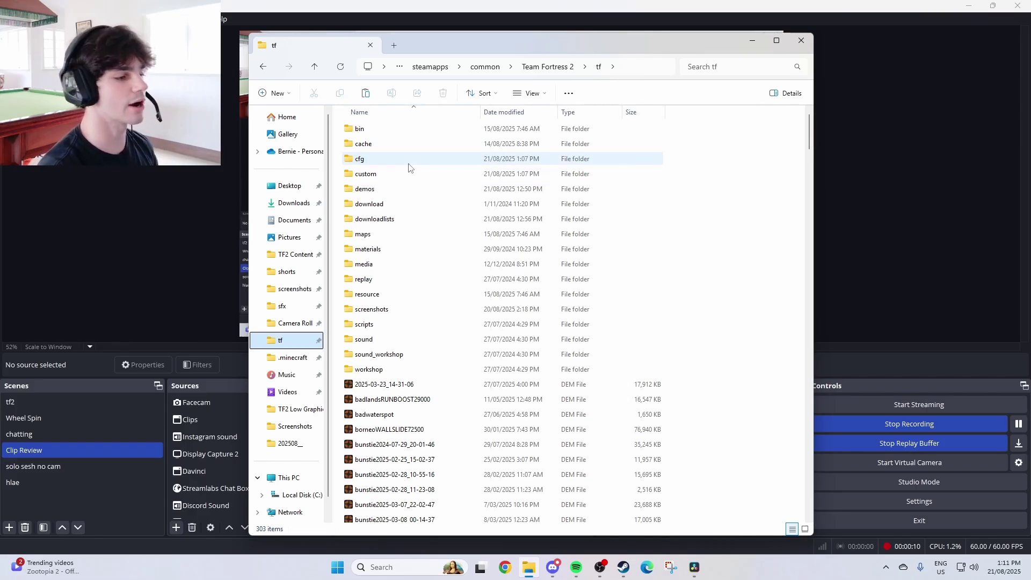
{"action": "double_click", "coordinate": [408, 164]}
{"action": "double_click", "coordinate": [370, 127]}
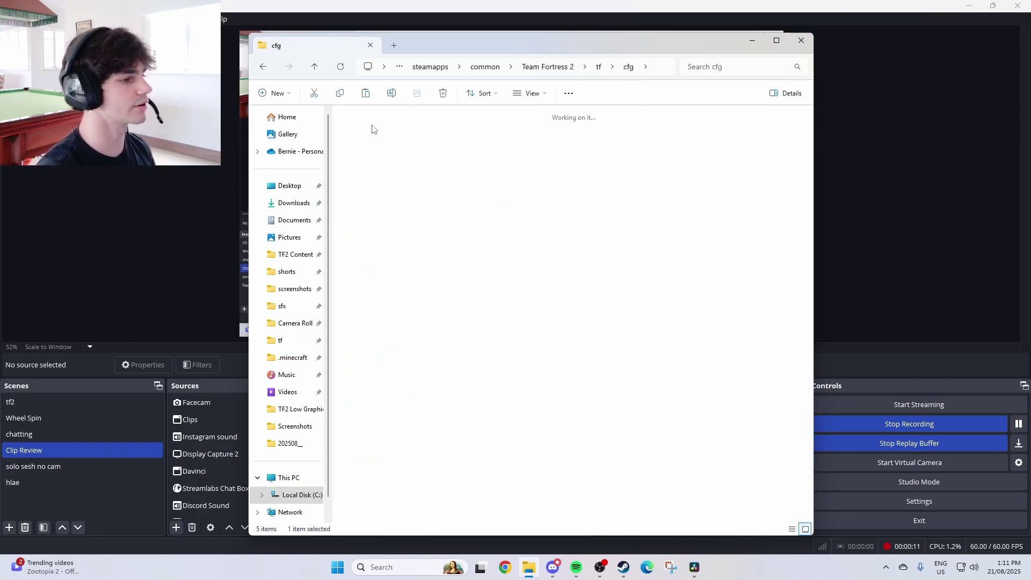
{"action": "left_click", "coordinate": [430, 159]}
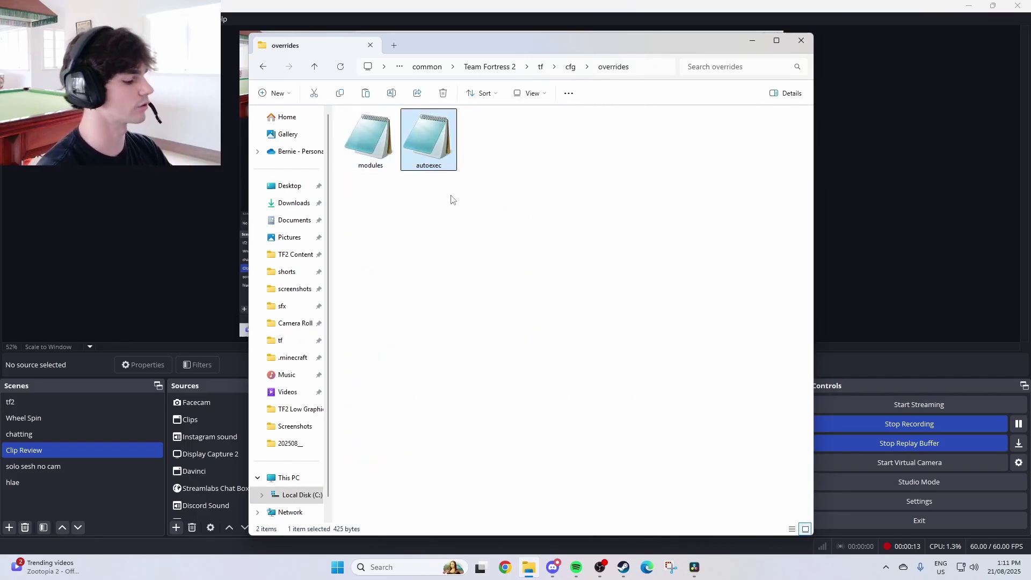
{"action": "left_click", "coordinate": [568, 68]}
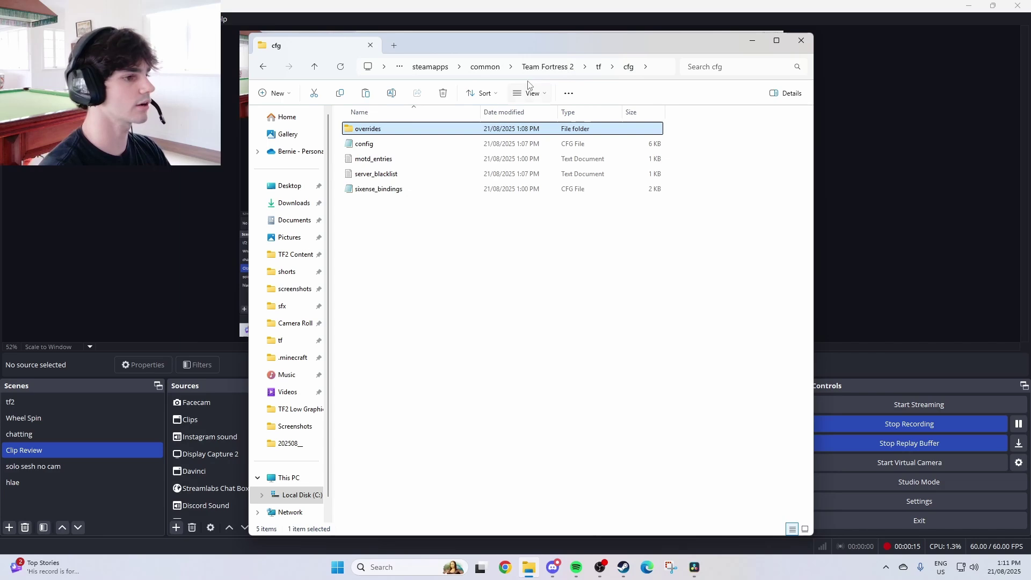
{"action": "left_click", "coordinate": [597, 68]}
{"action": "key", "text": "End"}
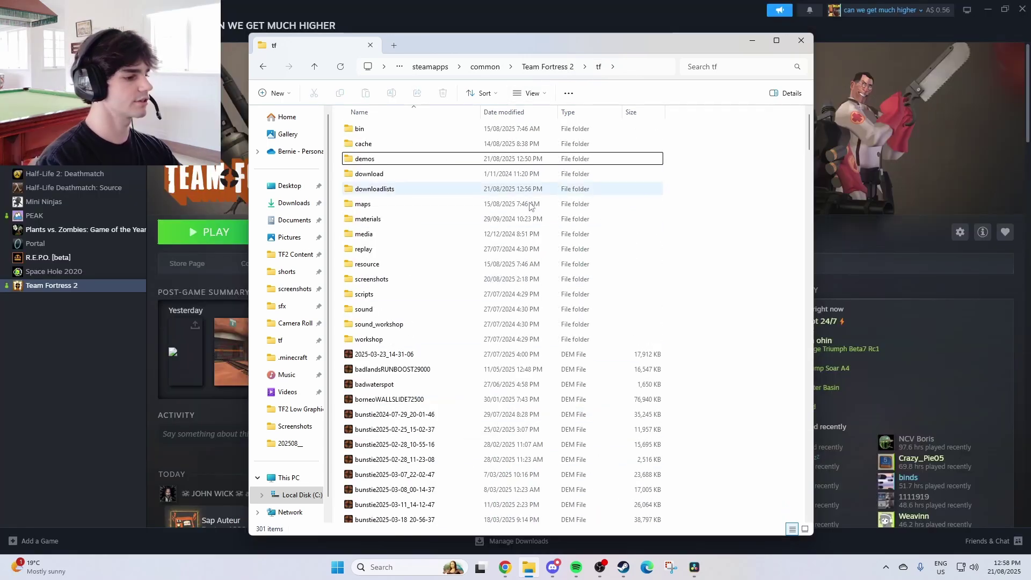
Switch to the mastercomfig site in Chrome, open its app and choose the Low preset
{"action": "left_click", "coordinate": [513, 568]}
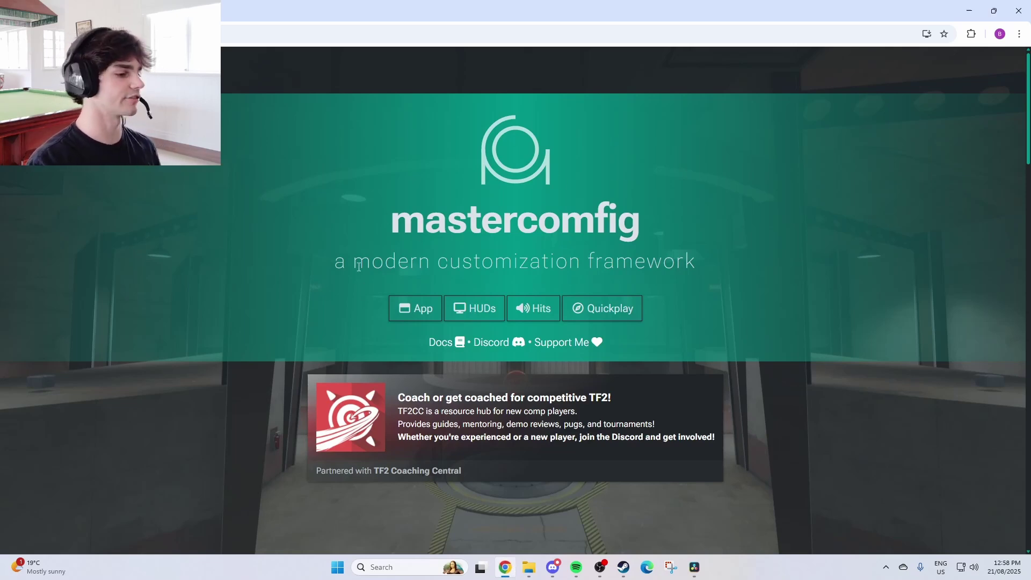
{"action": "left_click", "coordinate": [415, 308]}
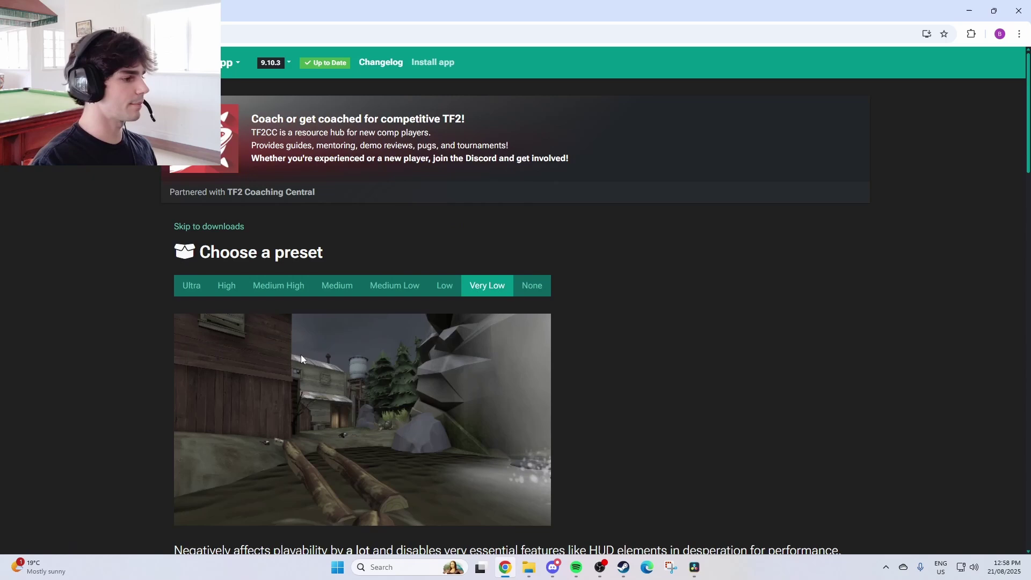
{"action": "scroll", "coordinate": [301, 359], "scroll_direction": "down", "scroll_amount": 3}
{"action": "scroll", "coordinate": [316, 205], "scroll_direction": "up", "scroll_amount": 3}
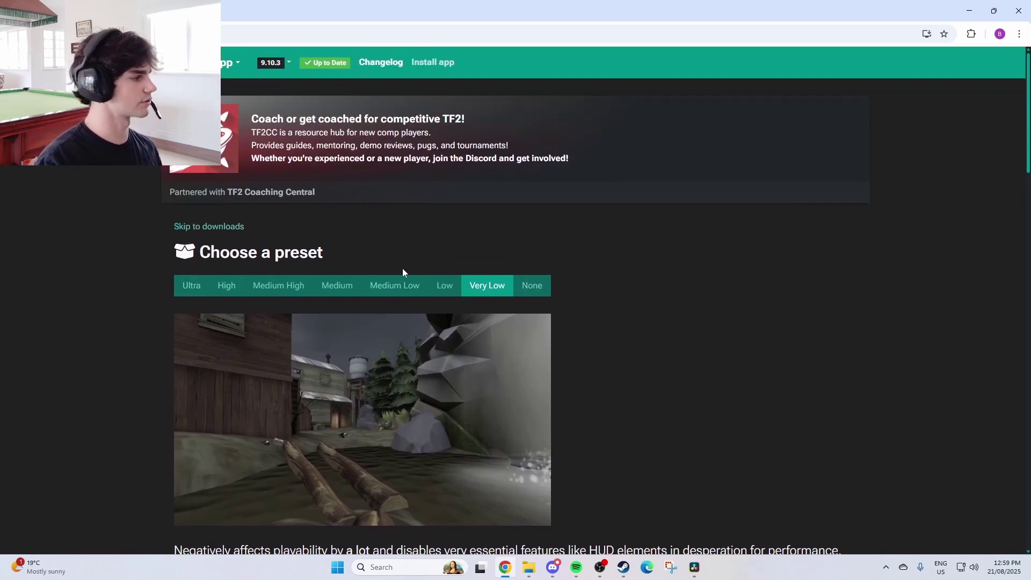
{"action": "left_click", "coordinate": [451, 294]}
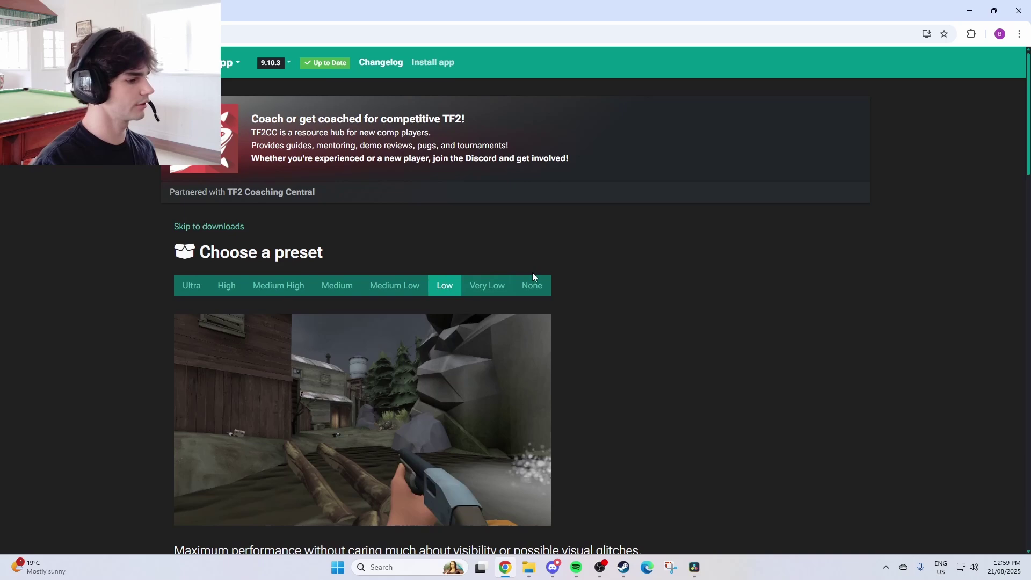
Set the Shadows graphics module to Low in the mastercomfig customization
{"action": "scroll", "coordinate": [505, 285], "scroll_direction": "down", "scroll_amount": 6}
{"action": "scroll", "coordinate": [298, 306], "scroll_direction": "down", "scroll_amount": 2}
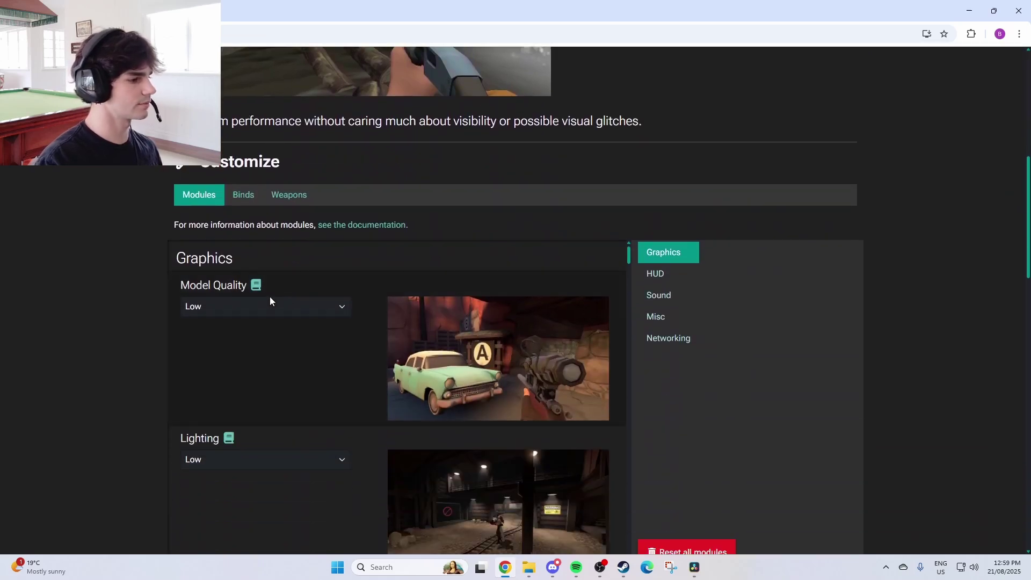
{"action": "scroll", "coordinate": [257, 260], "scroll_direction": "down", "scroll_amount": 7}
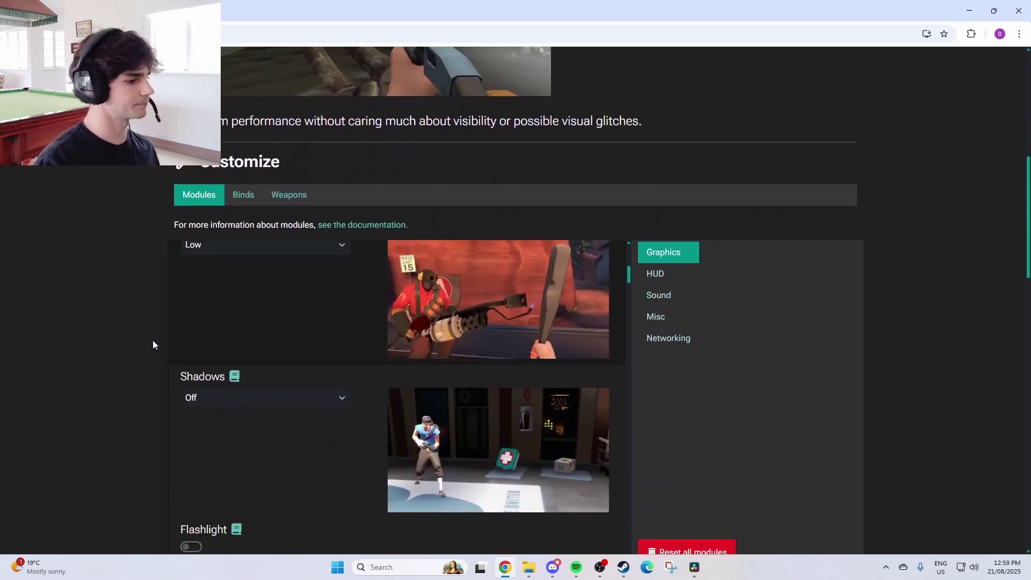
{"action": "scroll", "coordinate": [129, 338], "scroll_direction": "down", "scroll_amount": 2}
{"action": "scroll", "coordinate": [247, 279], "scroll_direction": "up", "scroll_amount": 1}
{"action": "left_click", "coordinate": [249, 336]}
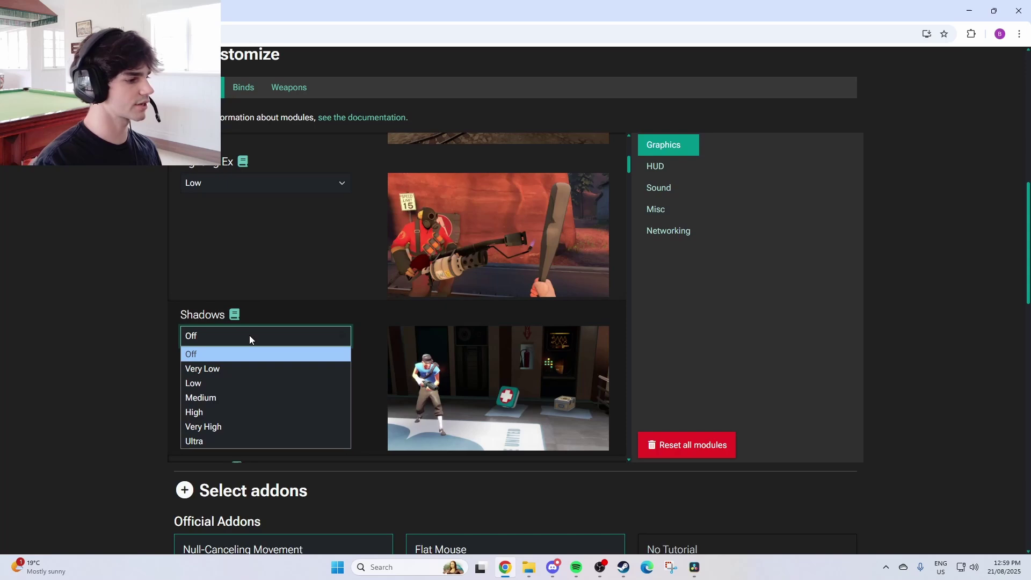
{"action": "left_click", "coordinate": [216, 385]}
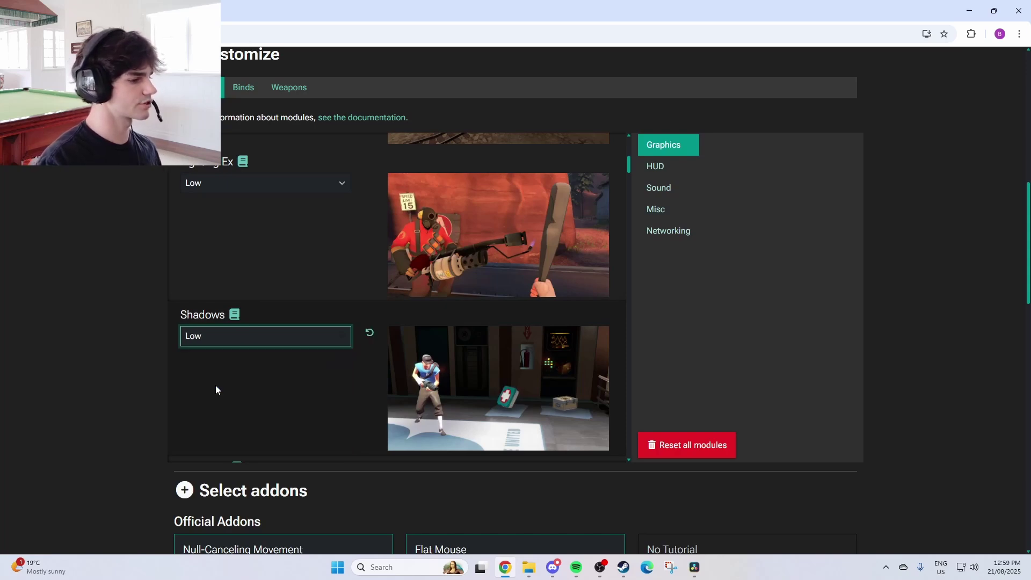
Review the remaining modules and addons, and download mastercomfig with the Low preset, addons and customizations
{"action": "scroll", "coordinate": [665, 297], "scroll_direction": "down", "scroll_amount": 1}
{"action": "scroll", "coordinate": [462, 288], "scroll_direction": "down", "scroll_amount": 10}
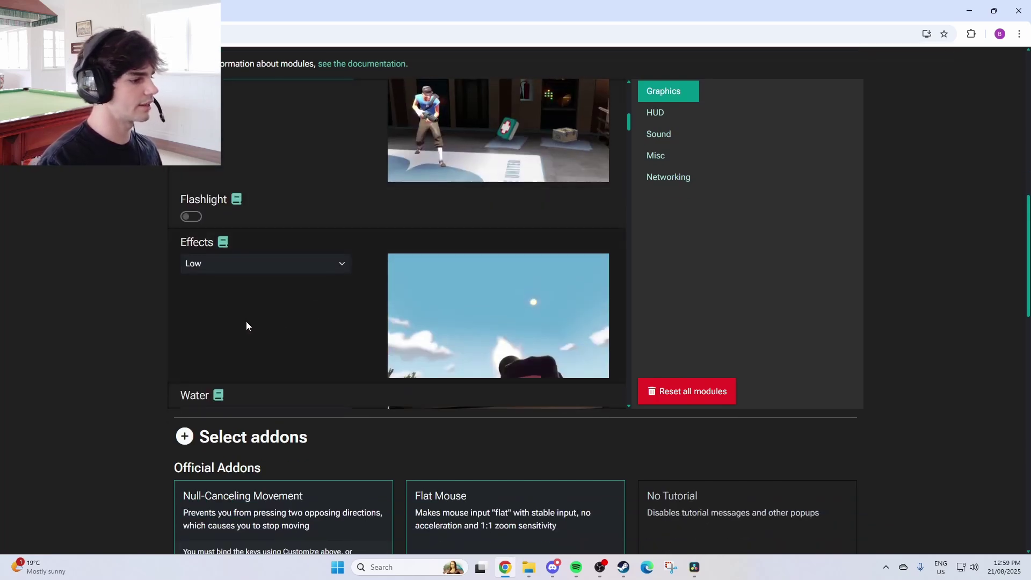
{"action": "scroll", "coordinate": [110, 338], "scroll_direction": "down", "scroll_amount": 5}
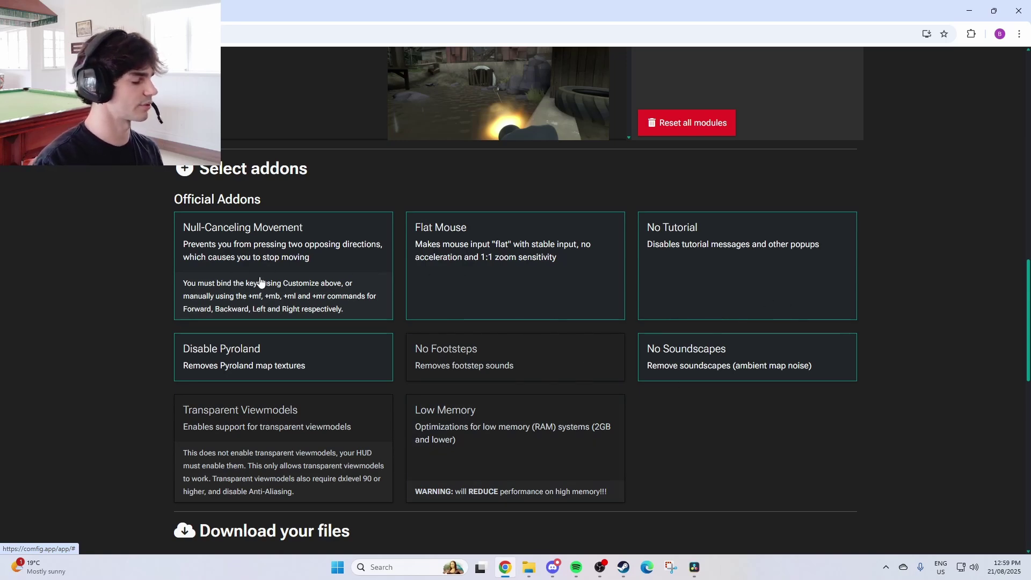
{"action": "scroll", "coordinate": [242, 236], "scroll_direction": "down", "scroll_amount": 5}
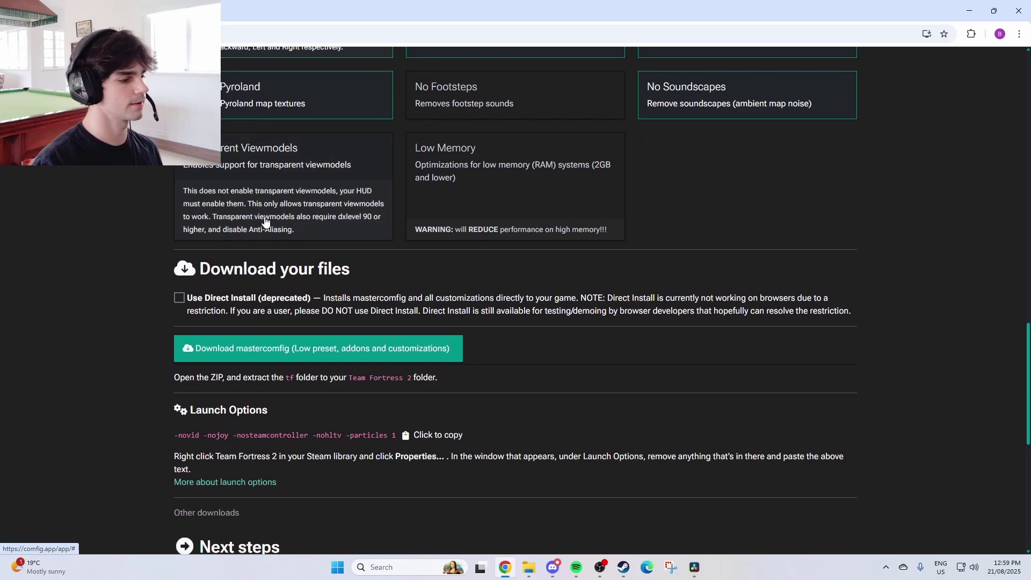
{"action": "left_click", "coordinate": [252, 345]}
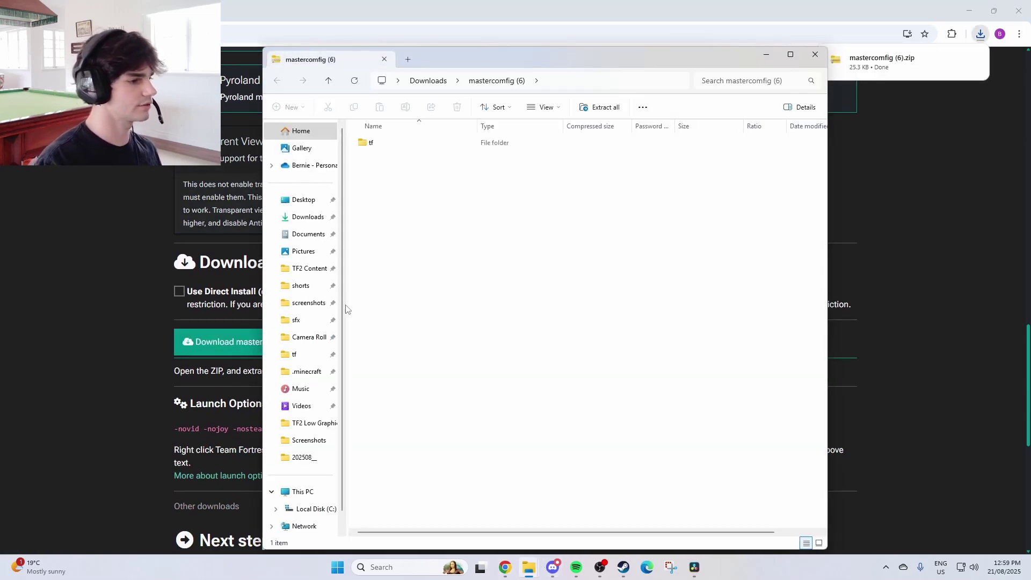
Copy the cfg and custom folders from the downloaded ZIP's tf folder into Team Fortress 2's tf folder
{"action": "double_click", "coordinate": [399, 151]}
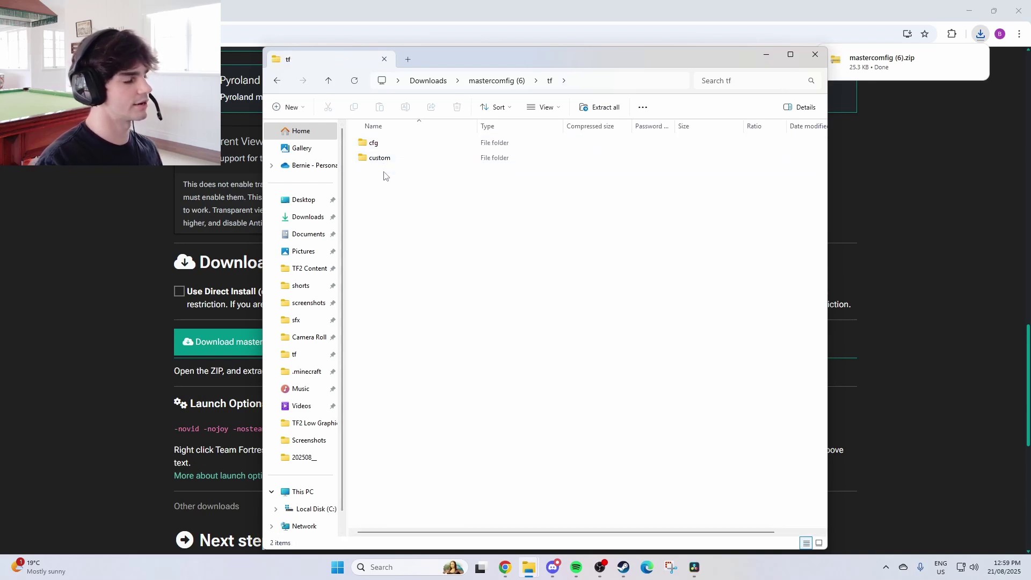
{"action": "left_click_drag", "start_coordinate": [383, 171], "coordinate": [383, 141]}
{"action": "right_click", "coordinate": [386, 161]}
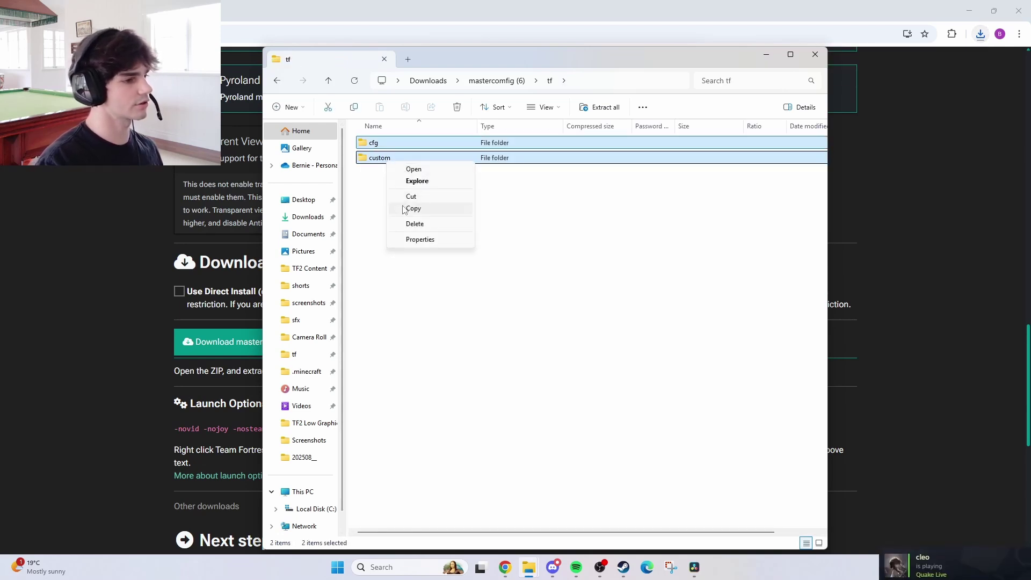
{"action": "left_click", "coordinate": [424, 207]}
{"action": "left_click", "coordinate": [294, 356]}
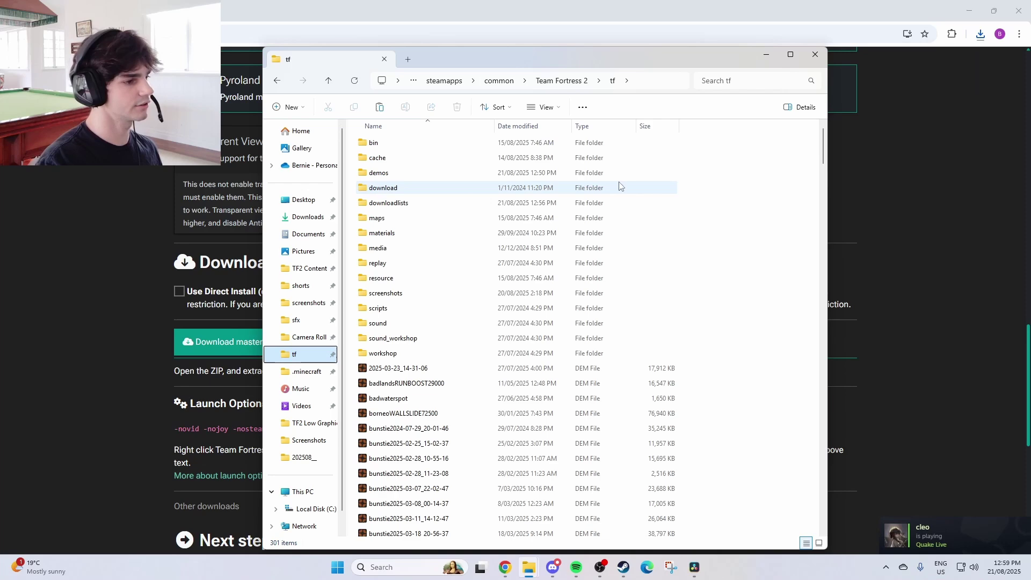
{"action": "right_click", "coordinate": [714, 185]}
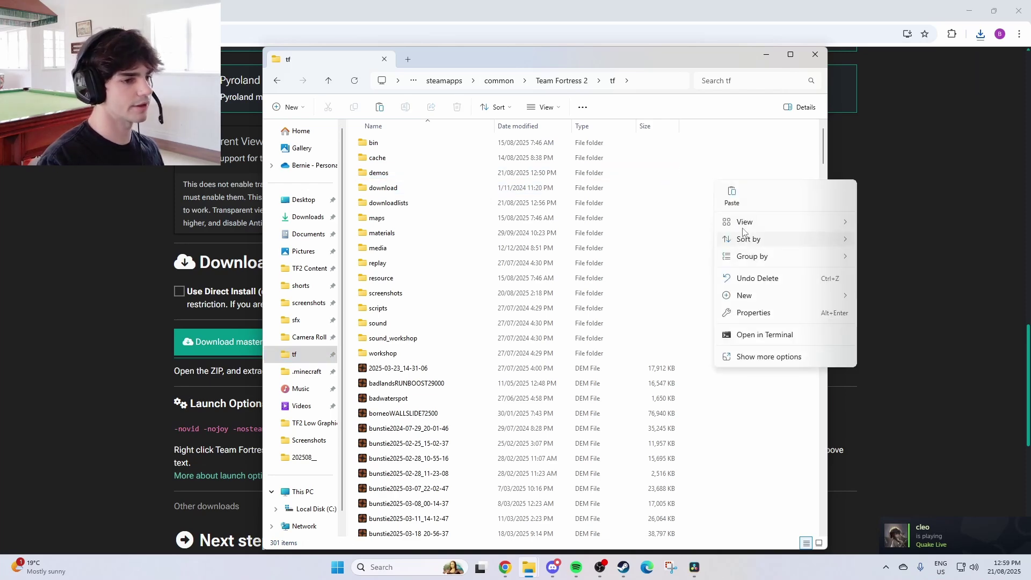
{"action": "left_click", "coordinate": [732, 205]}
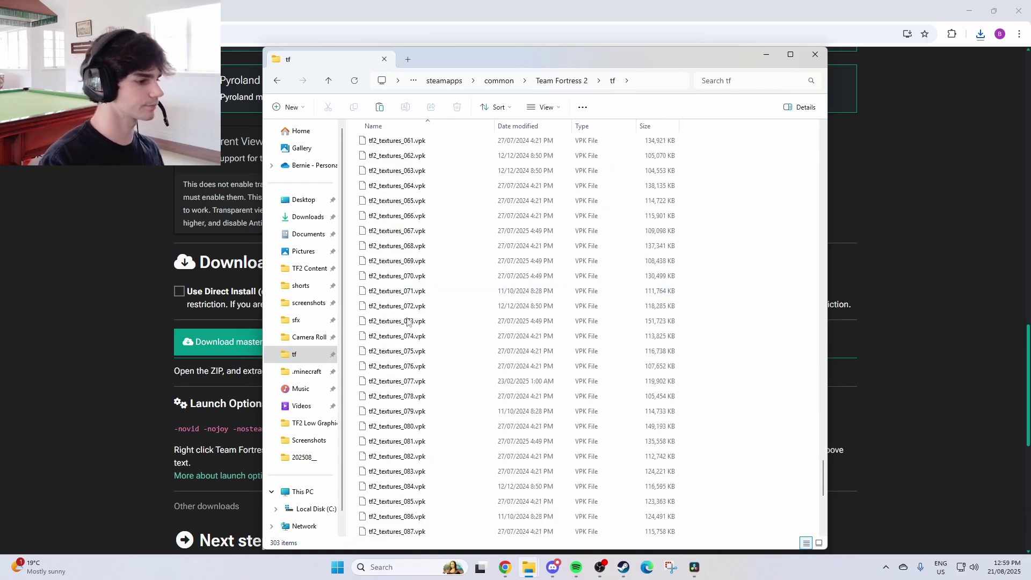
Check the pasted cfg and custom folders, including mastercomfig-low-preset.vpk, and close the File Explorer window
{"action": "left_click", "coordinate": [299, 356]}
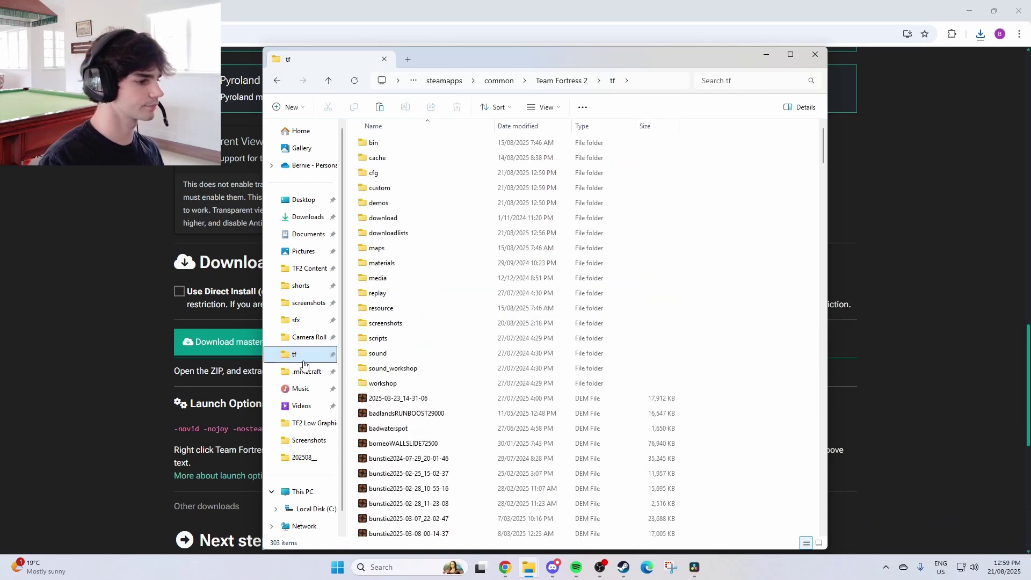
{"action": "double_click", "coordinate": [392, 174]}
{"action": "left_click", "coordinate": [277, 81]}
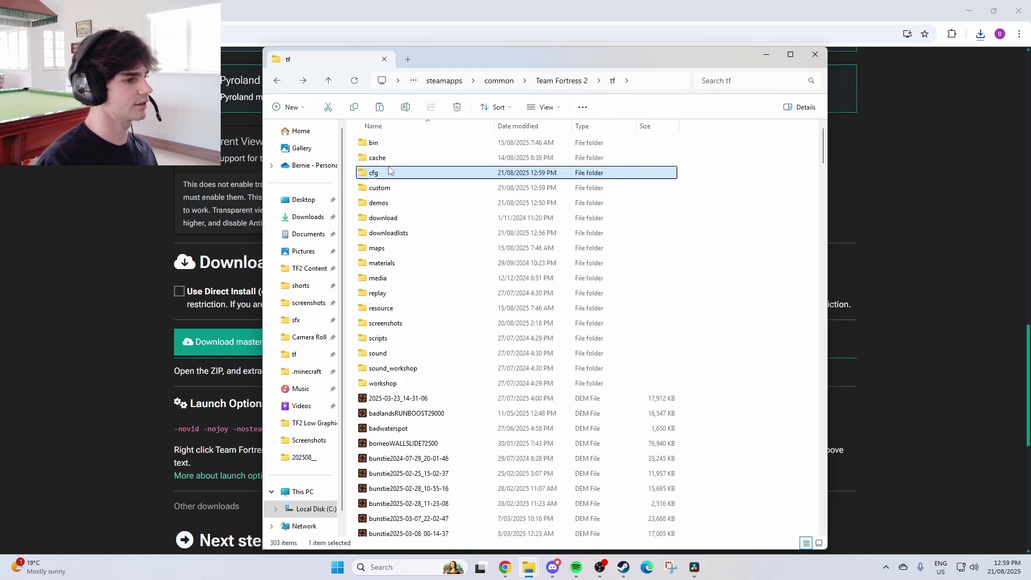
{"action": "double_click", "coordinate": [392, 187]}
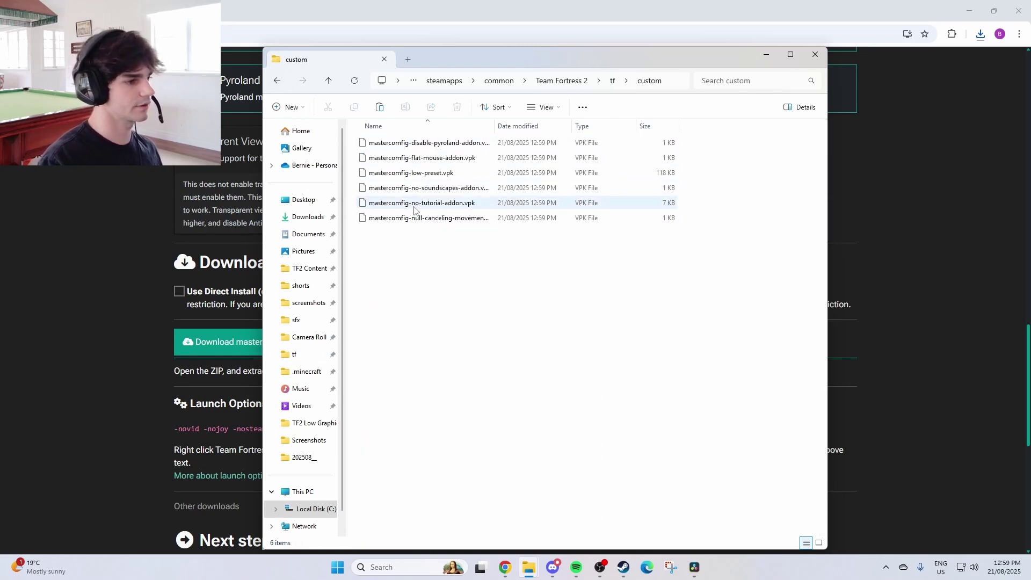
{"action": "left_click", "coordinate": [410, 177]}
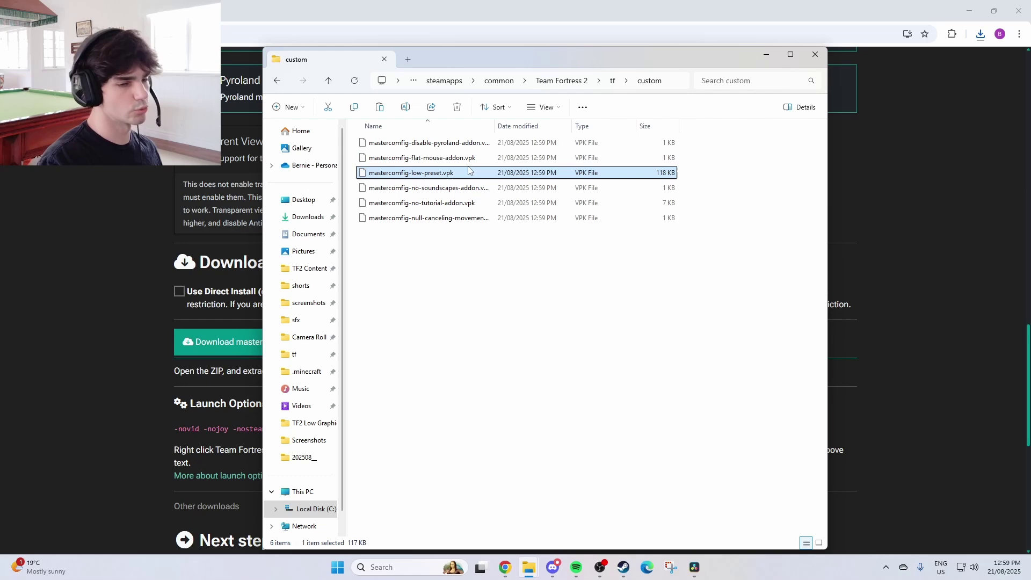
{"action": "left_click", "coordinate": [816, 54]}
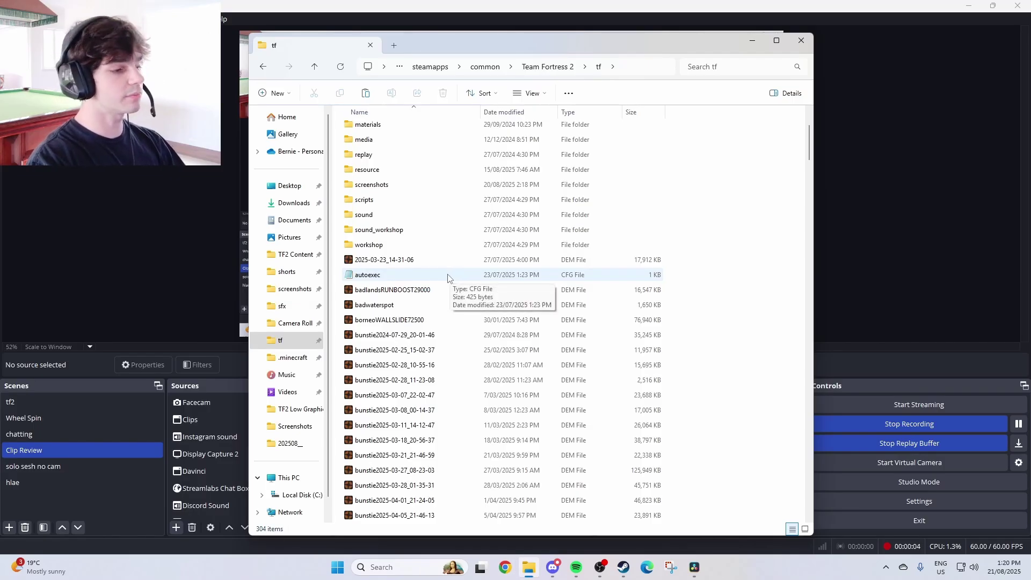
Transfer the autoexec file from the tf folder into cfg's overrides folder, replacing the existing autoexec.cfg, and open it
{"action": "left_click", "coordinate": [391, 279]}
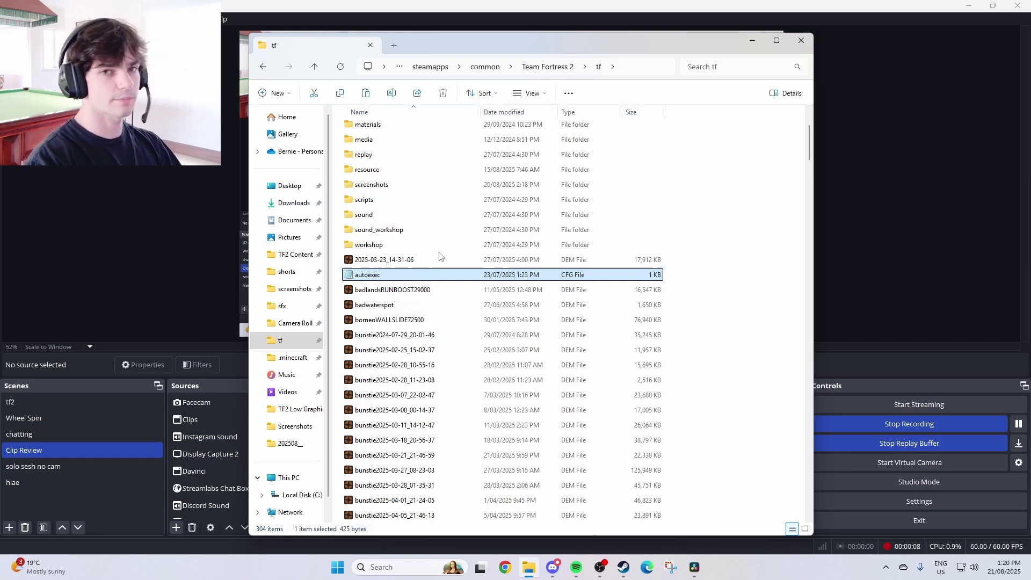
{"action": "right_click", "coordinate": [402, 278]}
{"action": "key", "text": "Escape"}
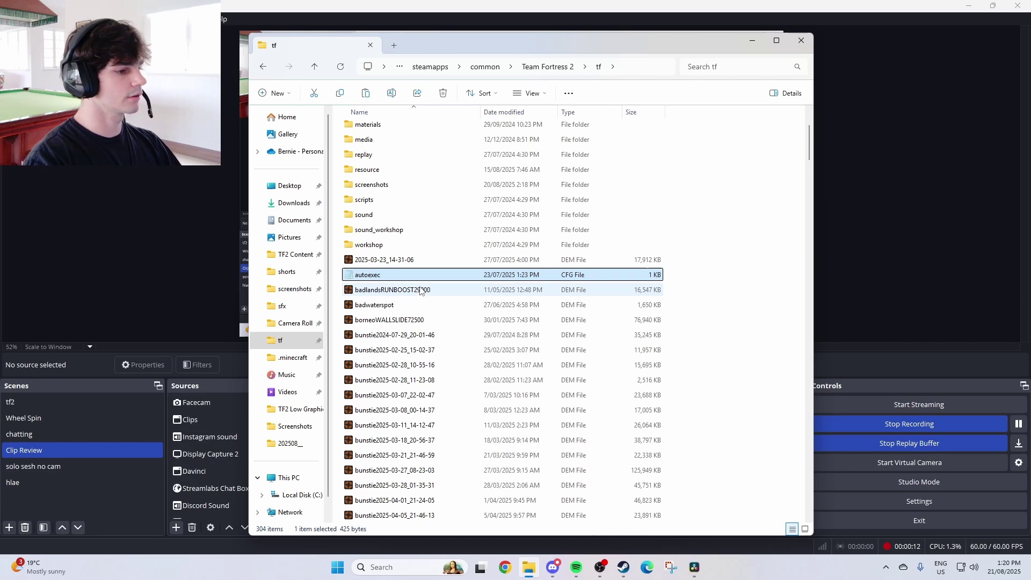
{"action": "scroll", "coordinate": [382, 225], "scroll_direction": "up", "scroll_amount": 3}
{"action": "double_click", "coordinate": [386, 156]}
{"action": "double_click", "coordinate": [369, 129]}
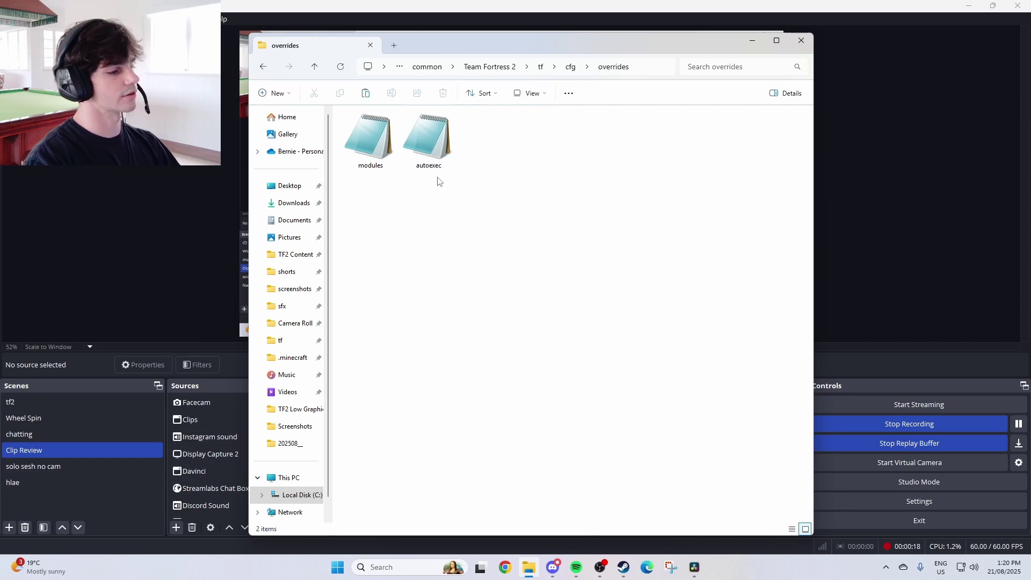
{"action": "key", "text": "ctrl+v"}
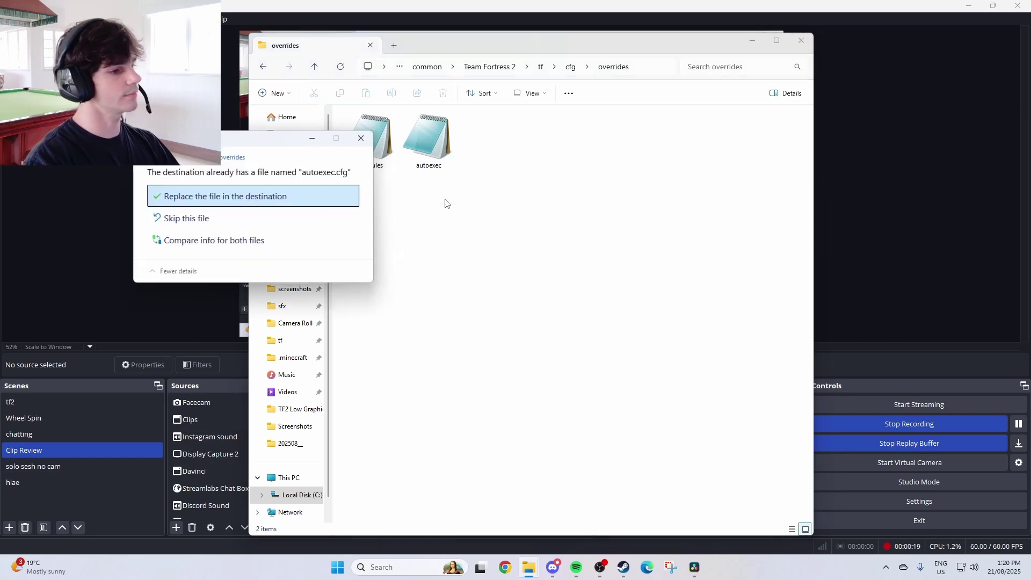
{"action": "left_click", "coordinate": [254, 197]}
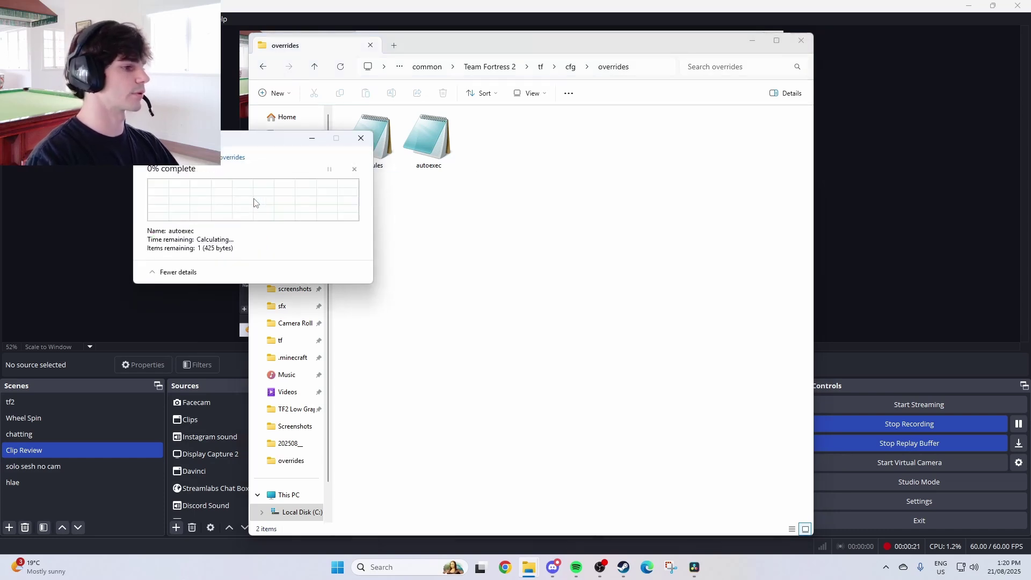
{"action": "double_click", "coordinate": [430, 157]}
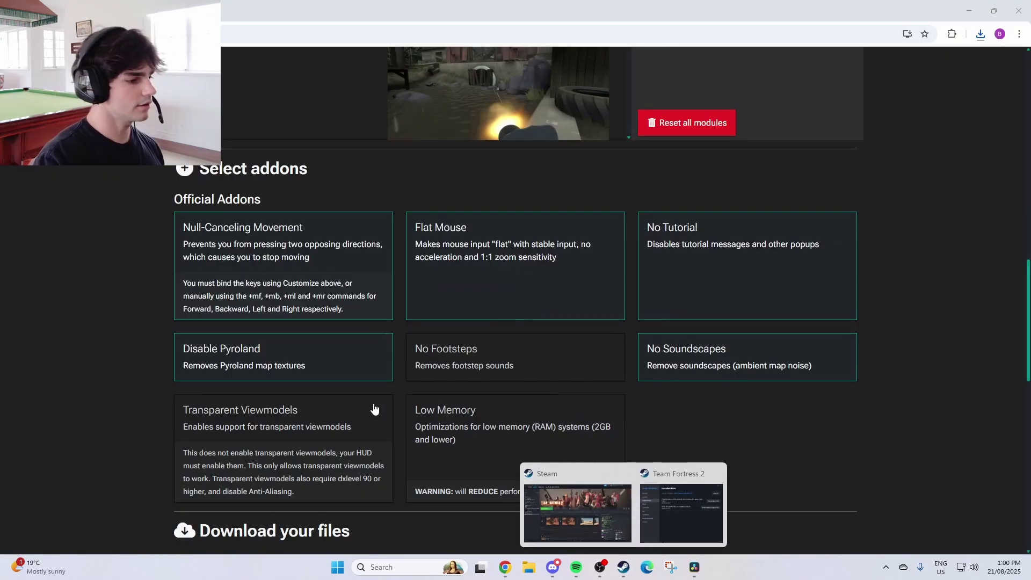
Copy the launch options from the mastercomfig page and open Team Fortress 2's General properties in Steam
{"action": "scroll", "coordinate": [101, 368], "scroll_direction": "down", "scroll_amount": 6}
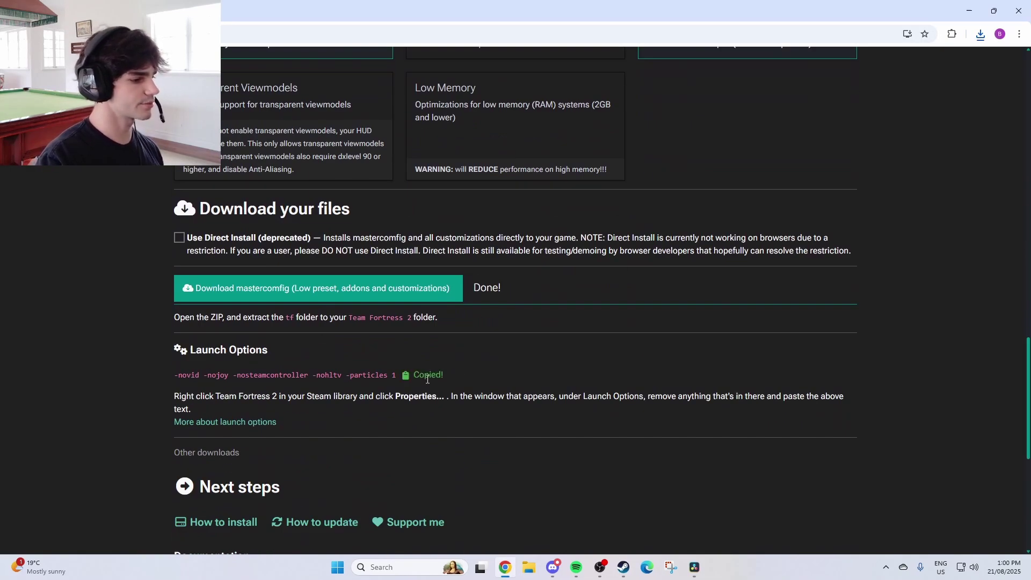
{"action": "mouse_move", "coordinate": [623, 567]}
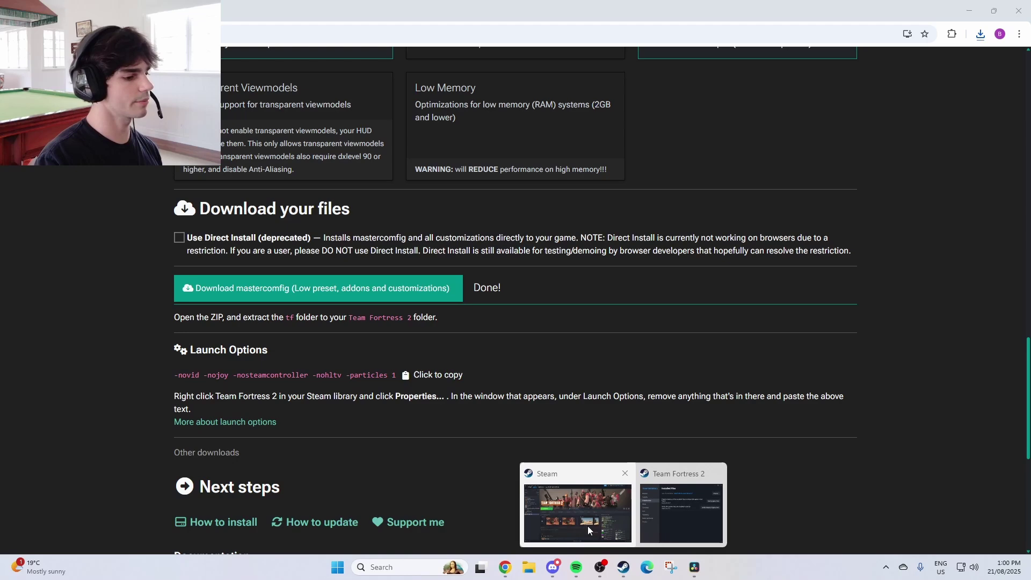
{"action": "left_click", "coordinate": [587, 526]}
{"action": "right_click", "coordinate": [69, 286]}
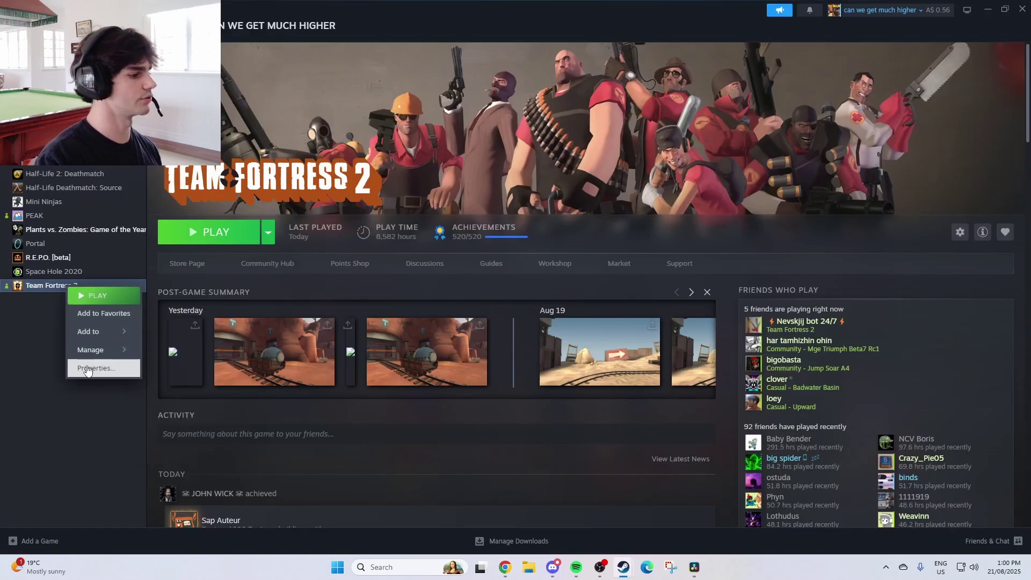
{"action": "left_click", "coordinate": [91, 365]}
{"action": "left_click", "coordinate": [320, 168]}
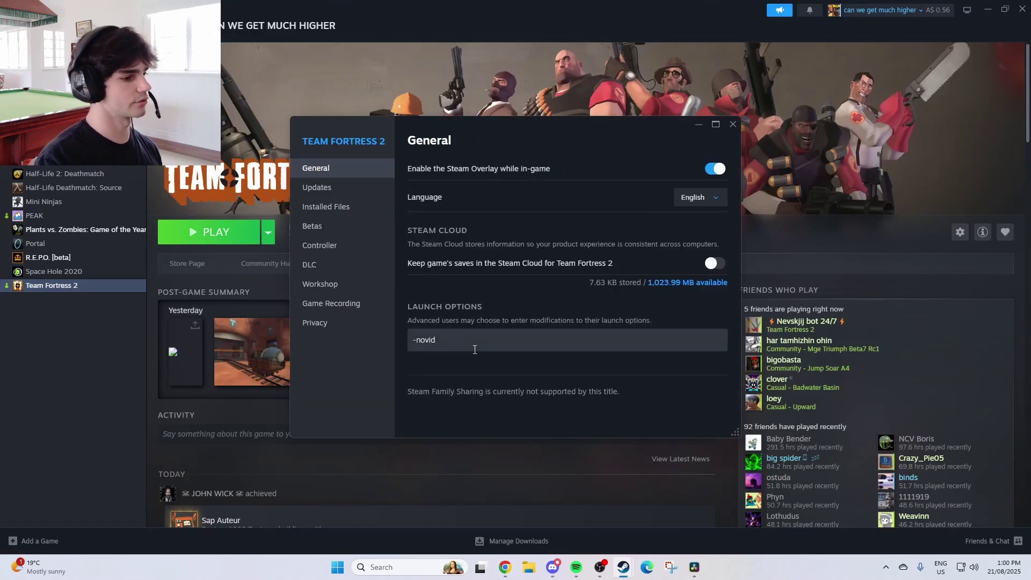
Replace Team Fortress 2's launch options with "-novid -nojoy -nosteamcontroller -nohltv -particles 1" and close the properties
{"action": "double_click", "coordinate": [477, 350]}
{"action": "key", "text": "BackSpace"}
{"action": "key", "text": "BackSpace"}
{"action": "key", "text": "ctrl+v"}
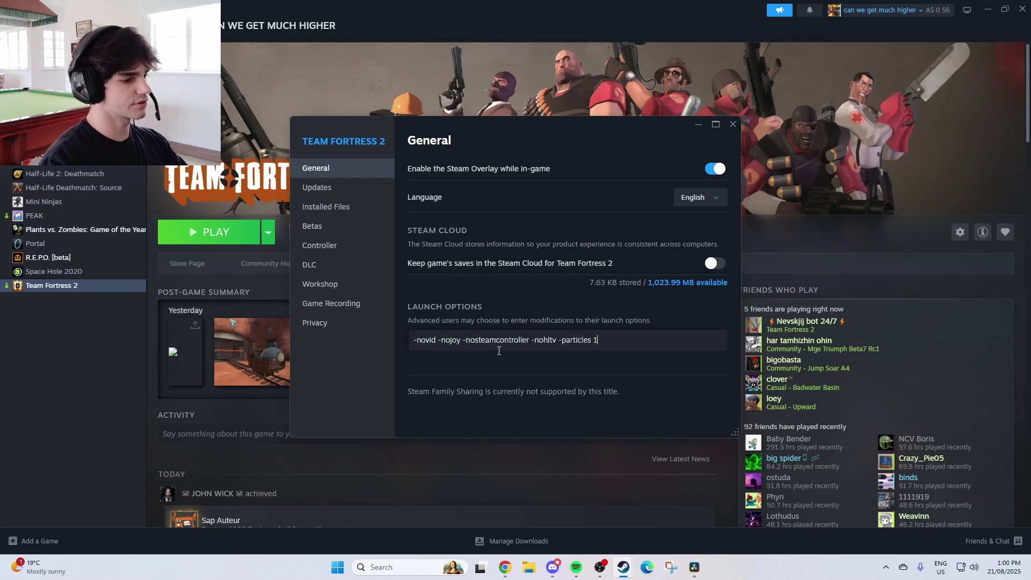
{"action": "left_click", "coordinate": [732, 125]}
Launch Team Fortress 2 and set the volume to 0.01 through the developer console
{"action": "left_click", "coordinate": [226, 232]}
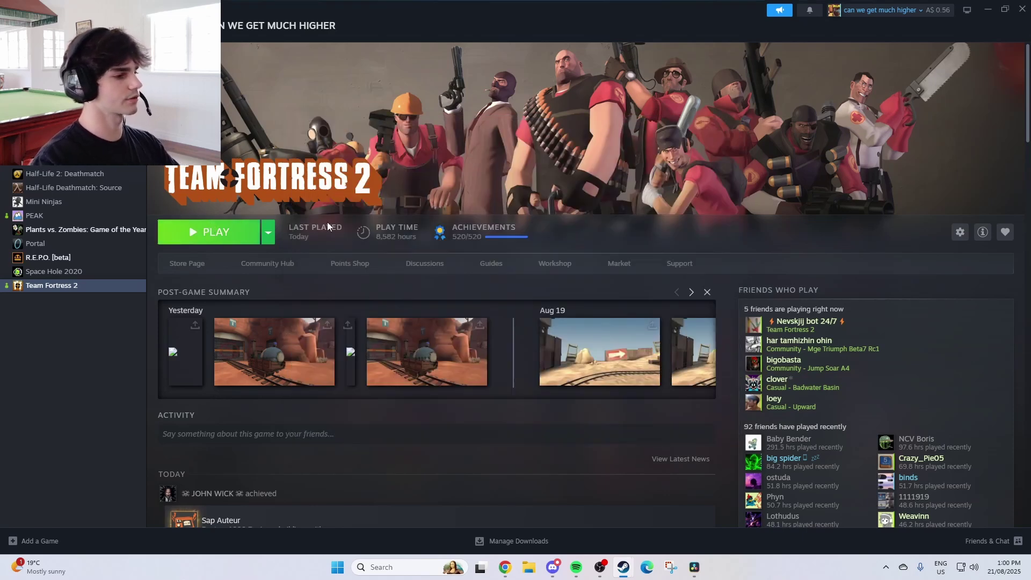
{"action": "key", "text": "grave"}
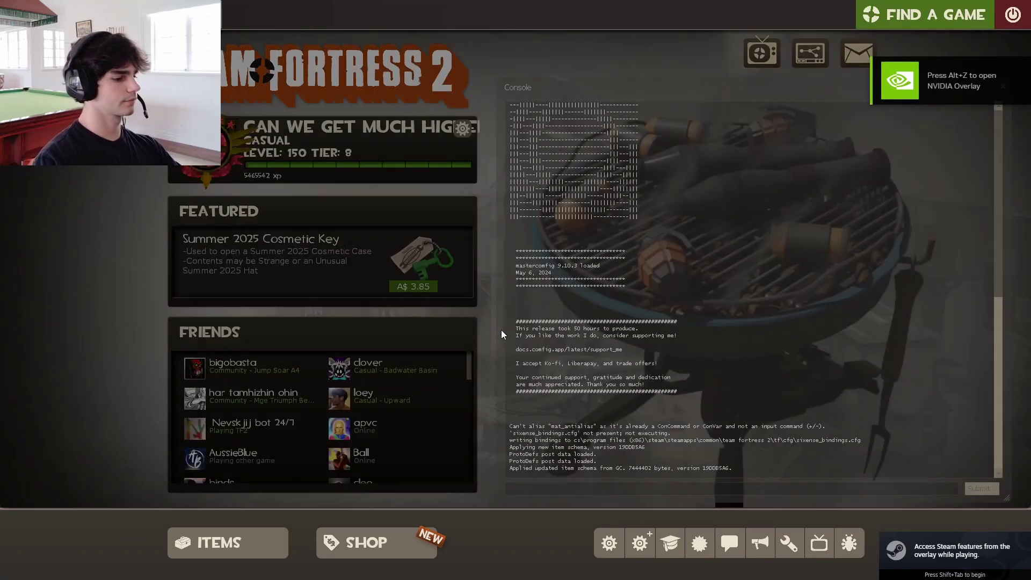
{"action": "type", "text": "volume 0.01"}
{"action": "key", "text": "Return"}
{"action": "key", "text": "grave"}
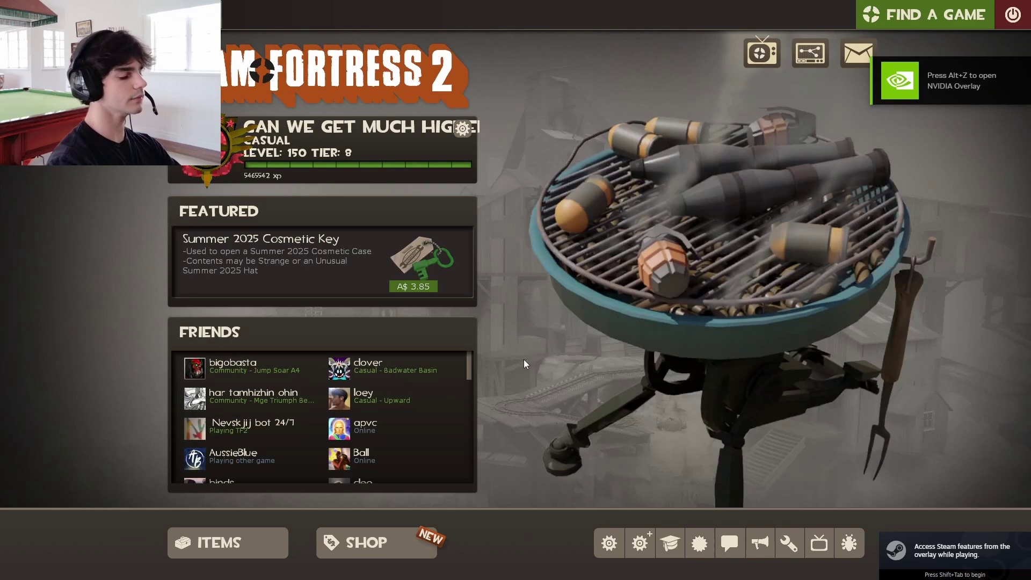
Load the pl_badwater map through the console and walk around it to inspect the graphics
{"action": "key", "text": "grave"}
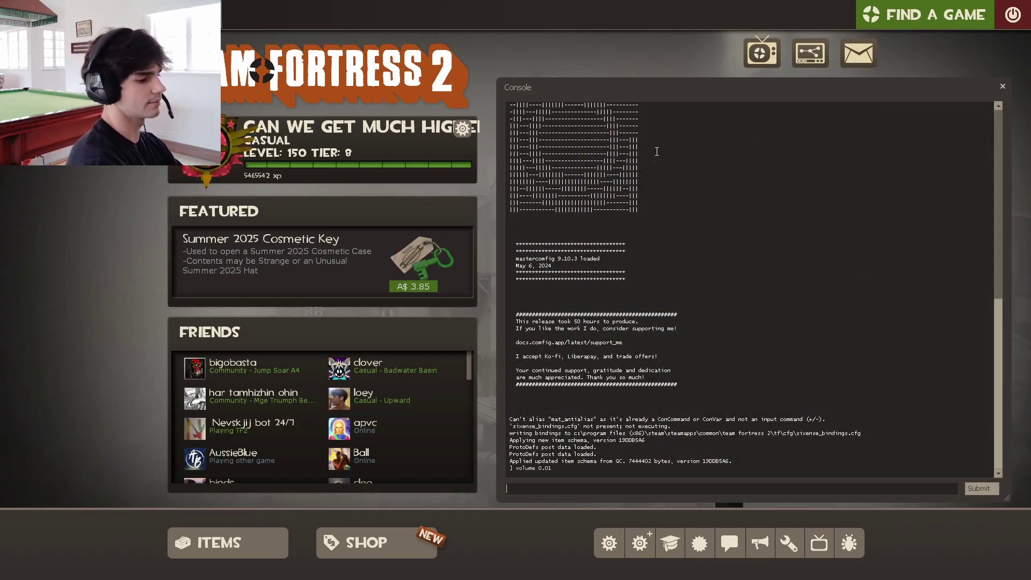
{"action": "type", "text": "map pl_badwater"}
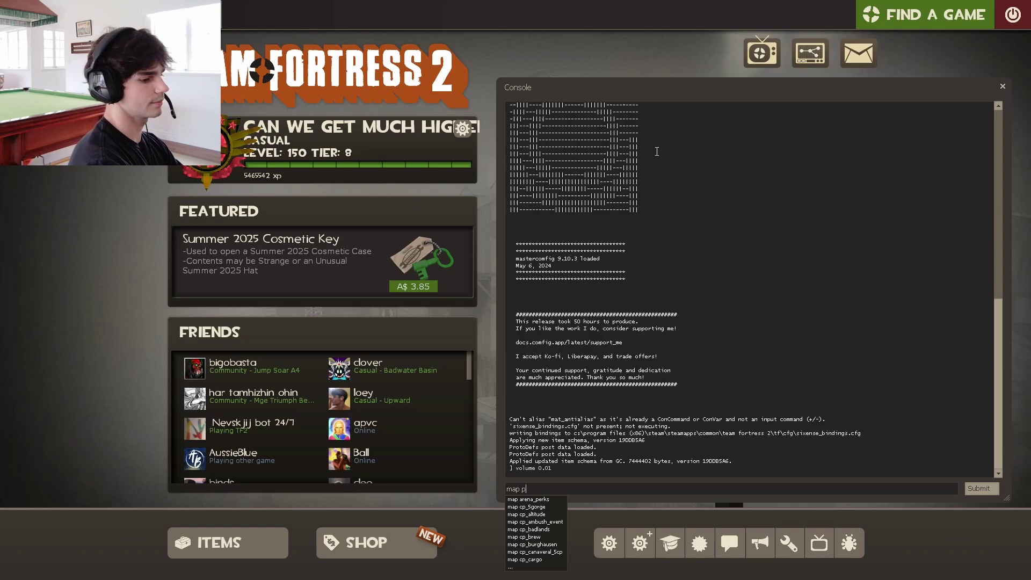
{"action": "key", "text": "Return"}
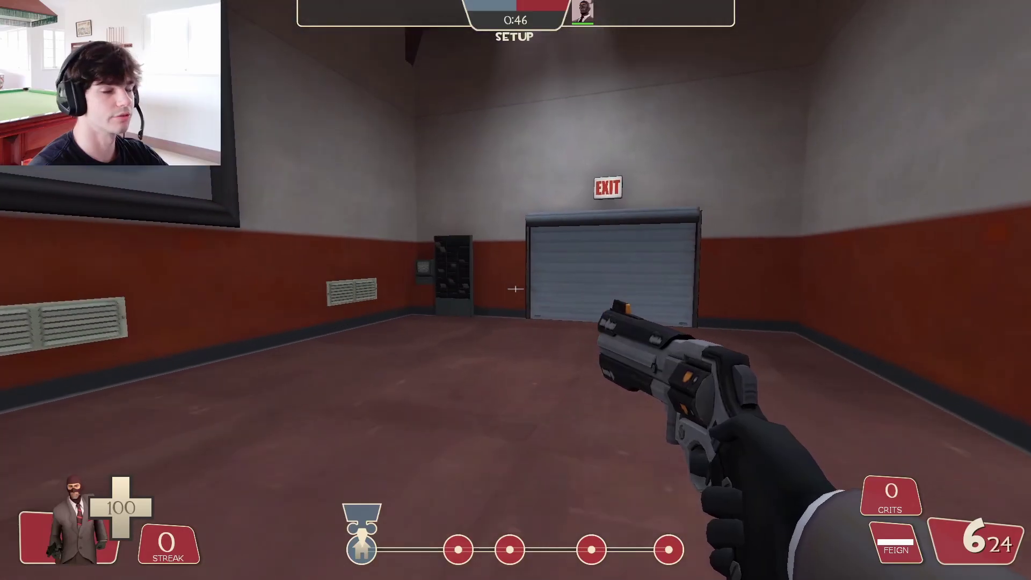
{"action": "key", "text": "w"}
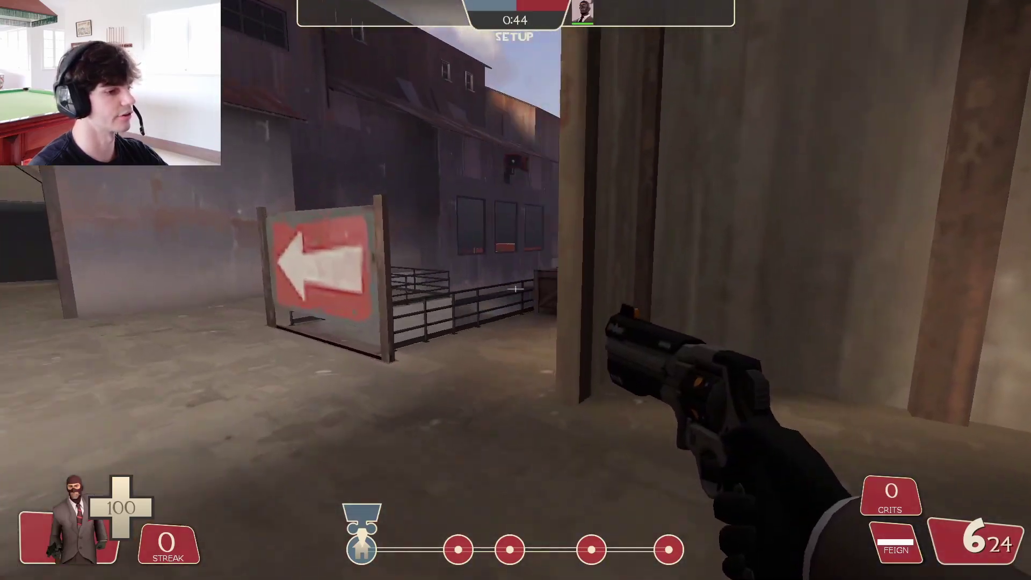
{"action": "key", "text": "w"}
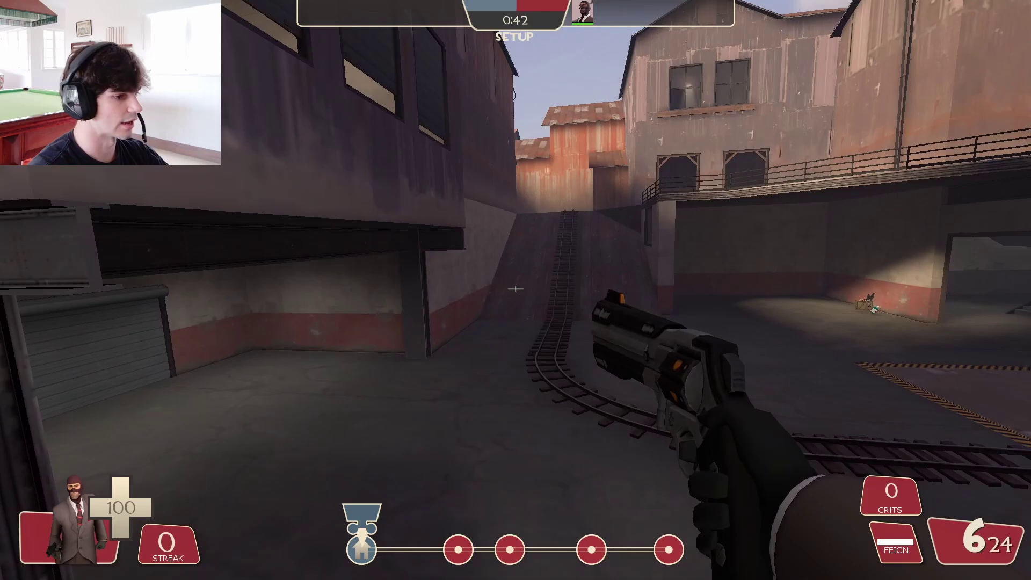
{"action": "key", "text": "w"}
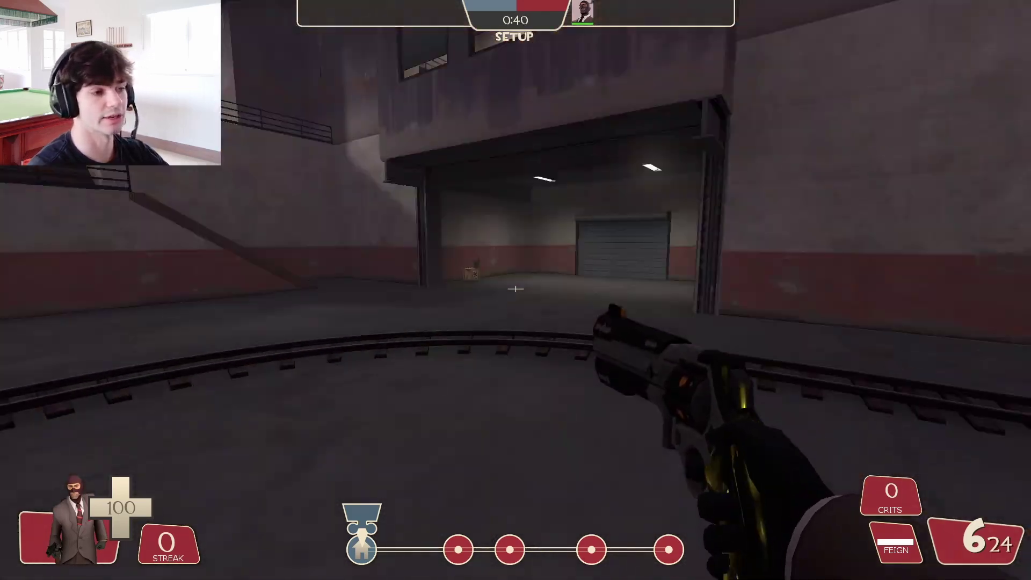
{"action": "key", "text": "w"}
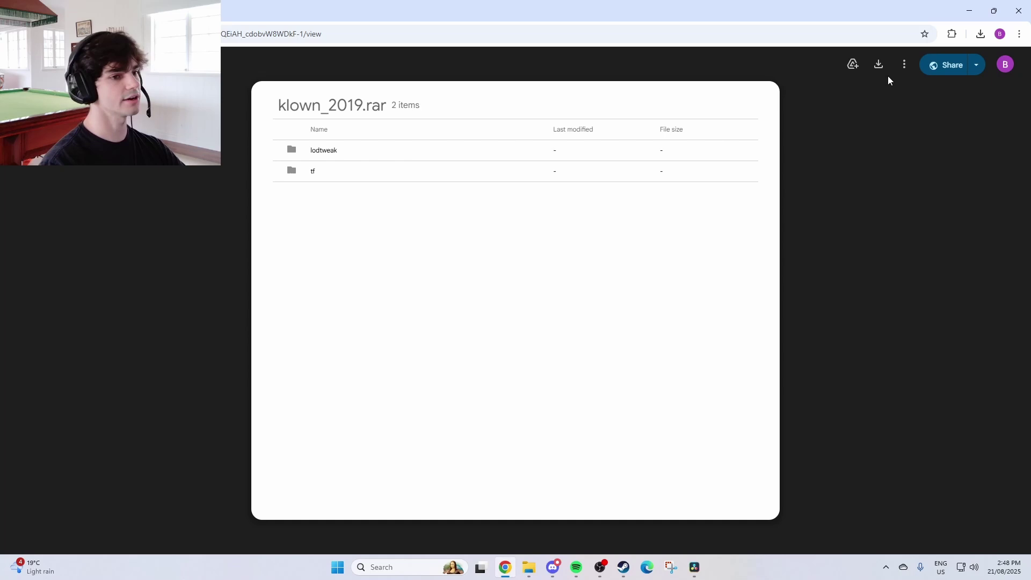
Download klown_2019.rar in the browser and run nvidiaInspector from its extracted lodtweak folder
{"action": "left_click", "coordinate": [878, 65]}
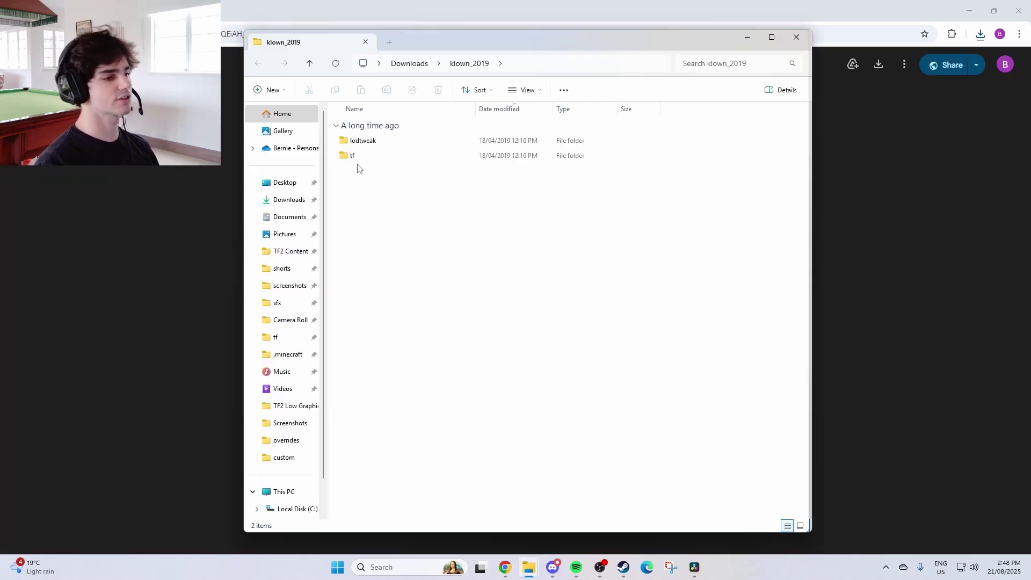
{"action": "double_click", "coordinate": [358, 145]}
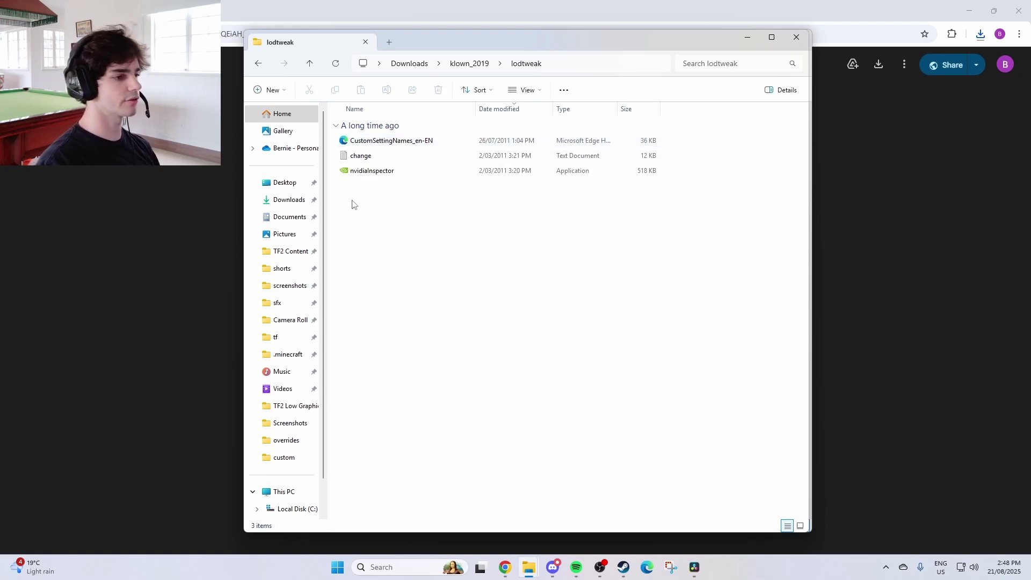
{"action": "left_click", "coordinate": [365, 177]}
{"action": "double_click", "coordinate": [406, 175]}
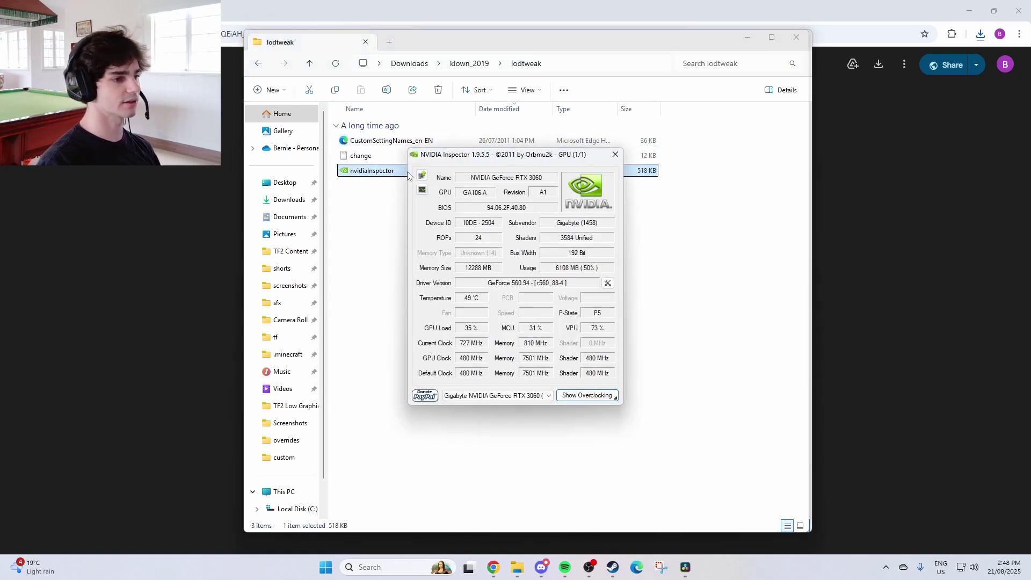
{"action": "left_click_drag", "start_coordinate": [585, 160], "coordinate": [561, 135]}
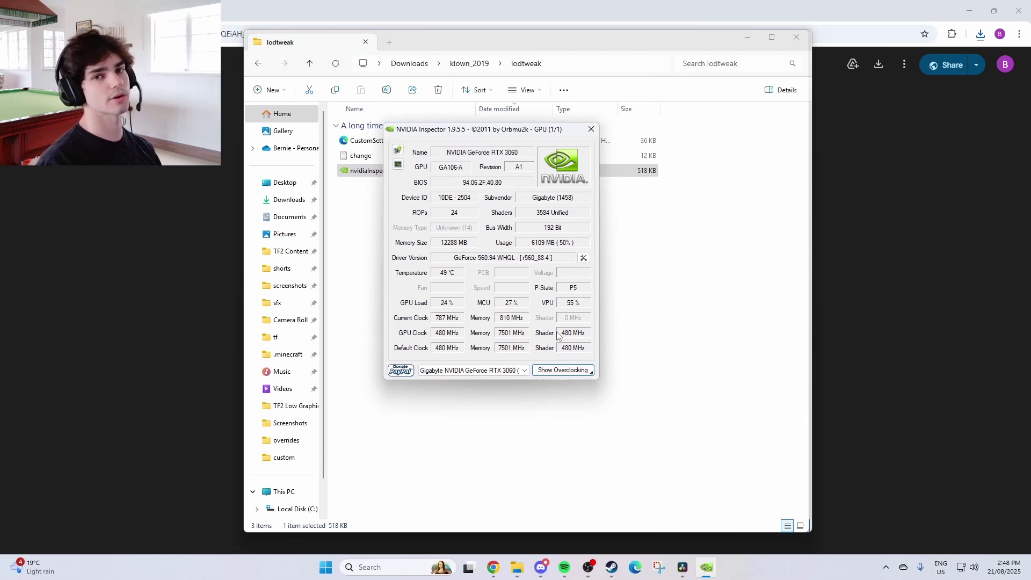
Open NVIDIA Inspector's driver profile settings and select the Team Fortress 2 profile
{"action": "left_click", "coordinate": [585, 259]}
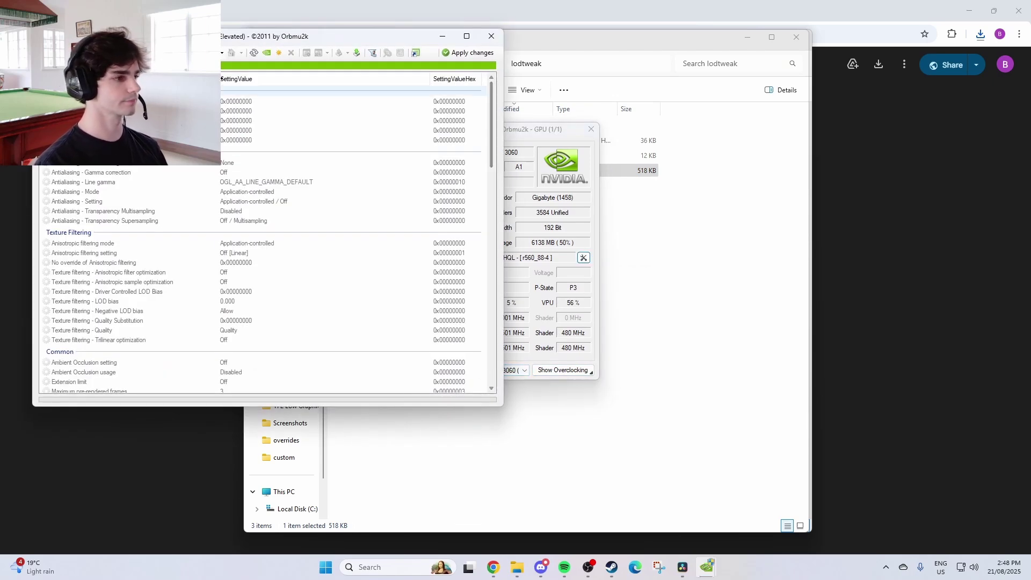
{"action": "left_click_drag", "start_coordinate": [200, 38], "coordinate": [451, 81]}
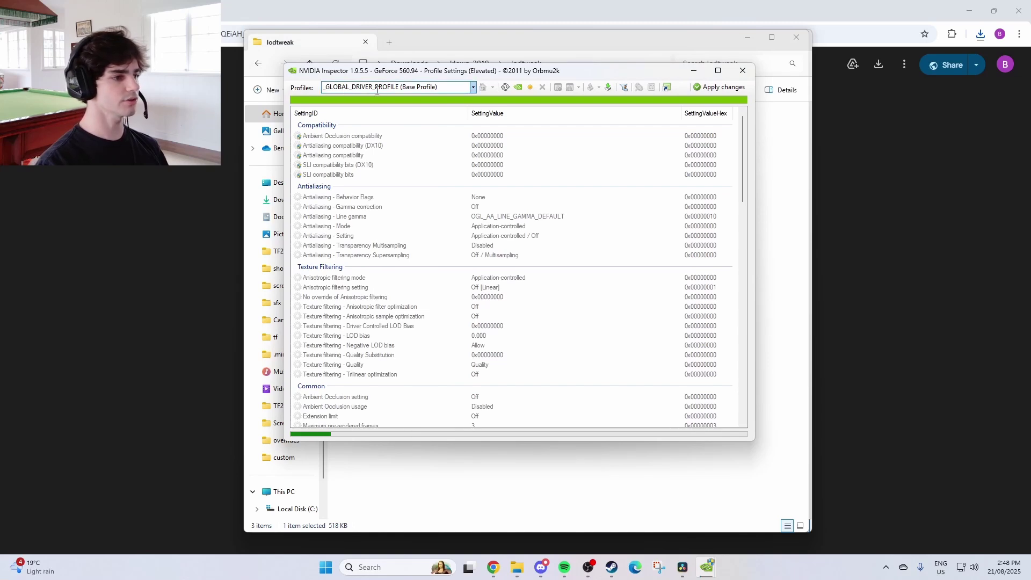
{"action": "key", "text": "ctrl+a"}
{"action": "type", "text": "tea"}
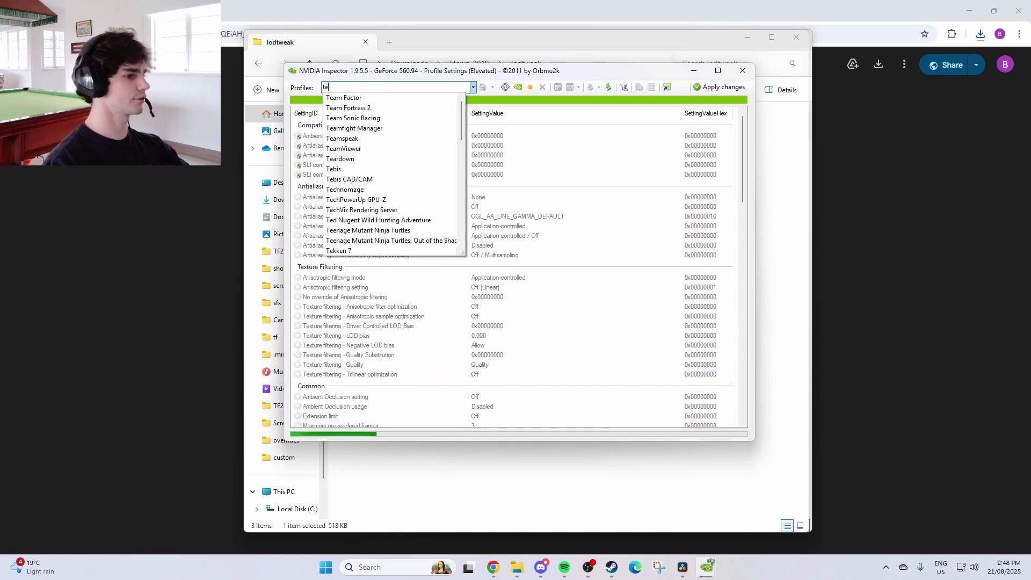
{"action": "left_click", "coordinate": [363, 108]}
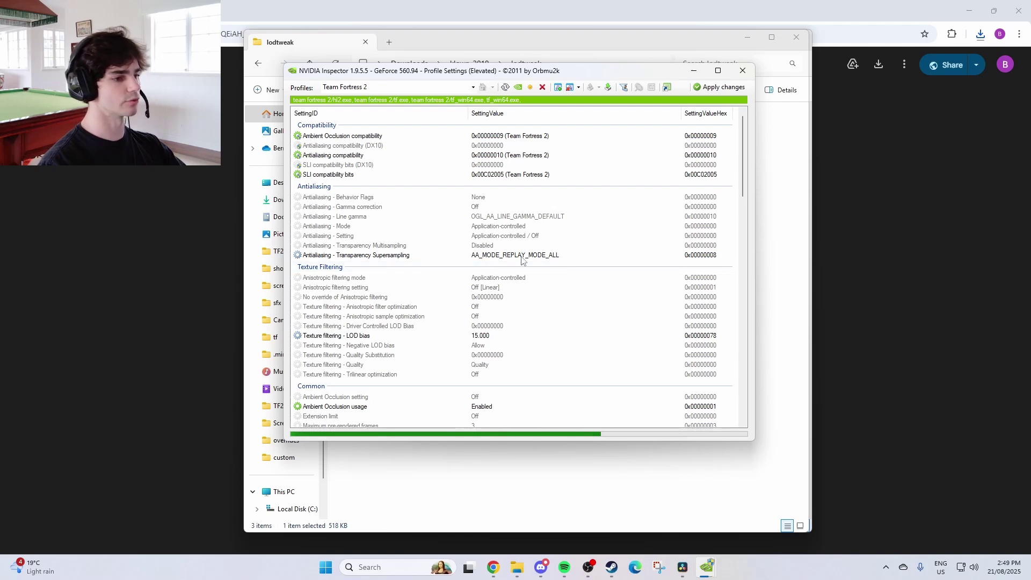
Set Antialiasing - Transparency Supersampling to AA_MODE_REPLAY_MODE_ALL in the Team Fortress 2 profile
{"action": "left_click", "coordinate": [610, 254]}
{"action": "key", "text": "Up"}
{"action": "key", "text": "Down"}
{"action": "key", "text": "Down"}
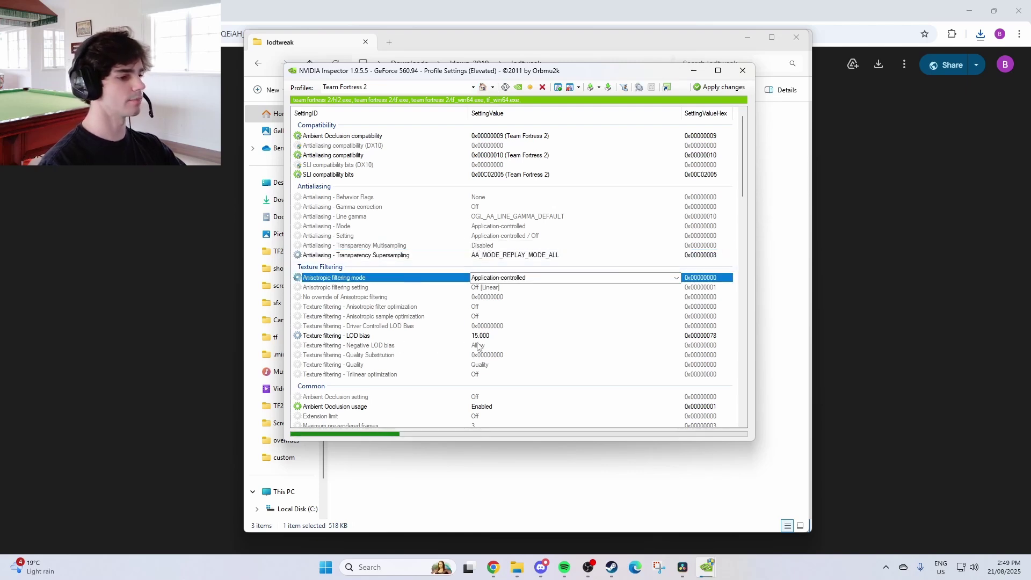
Set Texture filtering - LOD bias to 15.000, apply the profile changes and close the profile settings
{"action": "left_click", "coordinate": [537, 337]}
{"action": "left_click", "coordinate": [677, 337]}
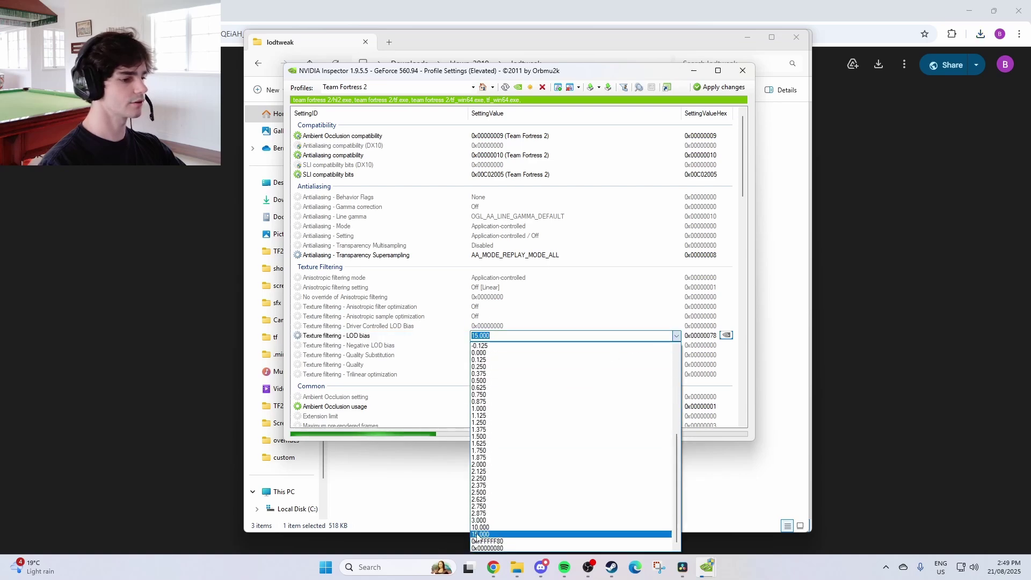
{"action": "left_click", "coordinate": [487, 504]}
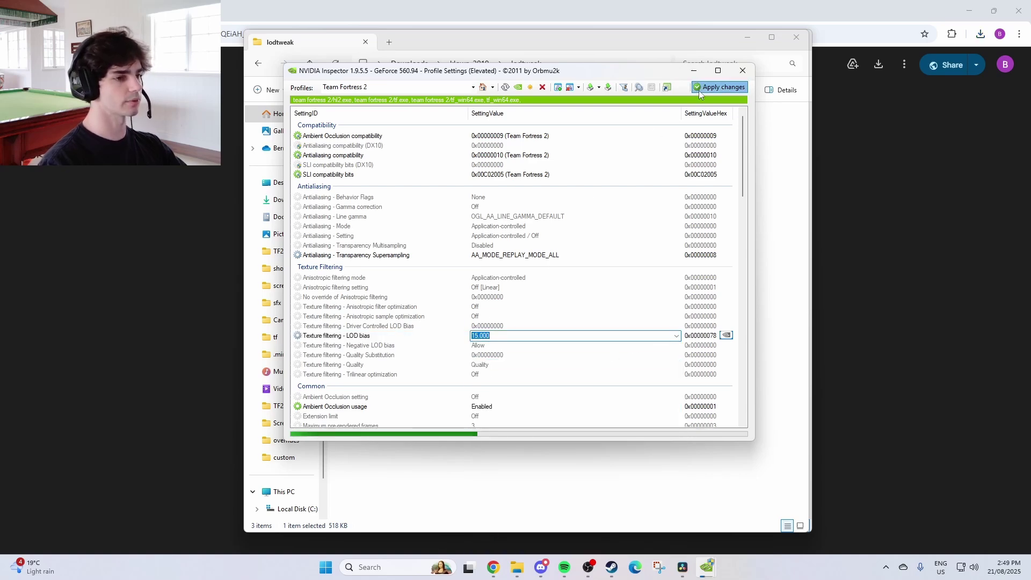
{"action": "left_click", "coordinate": [720, 87]}
{"action": "left_click", "coordinate": [743, 70]}
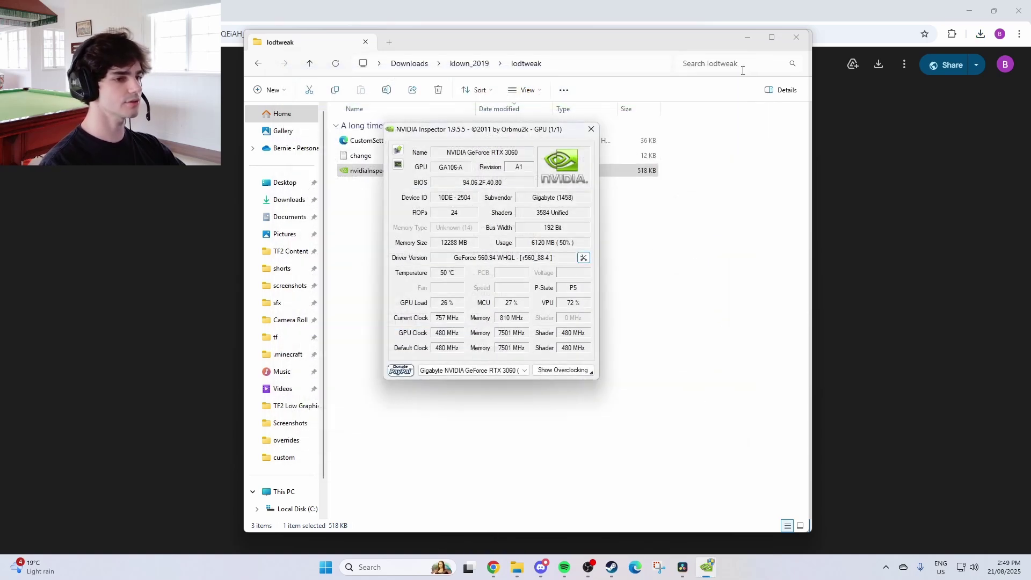
Switch to Steam and launch Team Fortress 2 with the new driver profile settings
{"action": "left_click", "coordinate": [612, 568]}
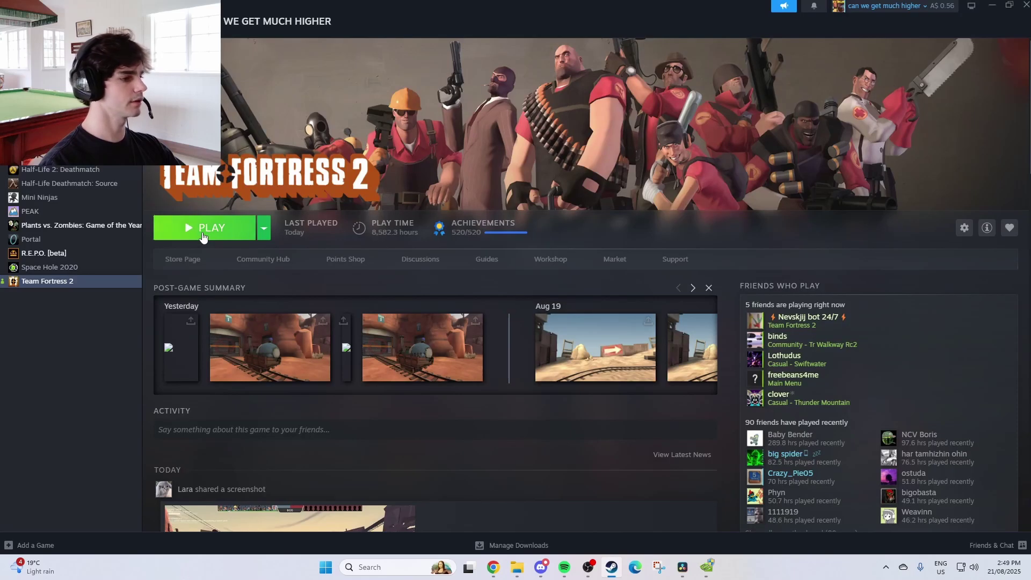
{"action": "left_click", "coordinate": [201, 228]}
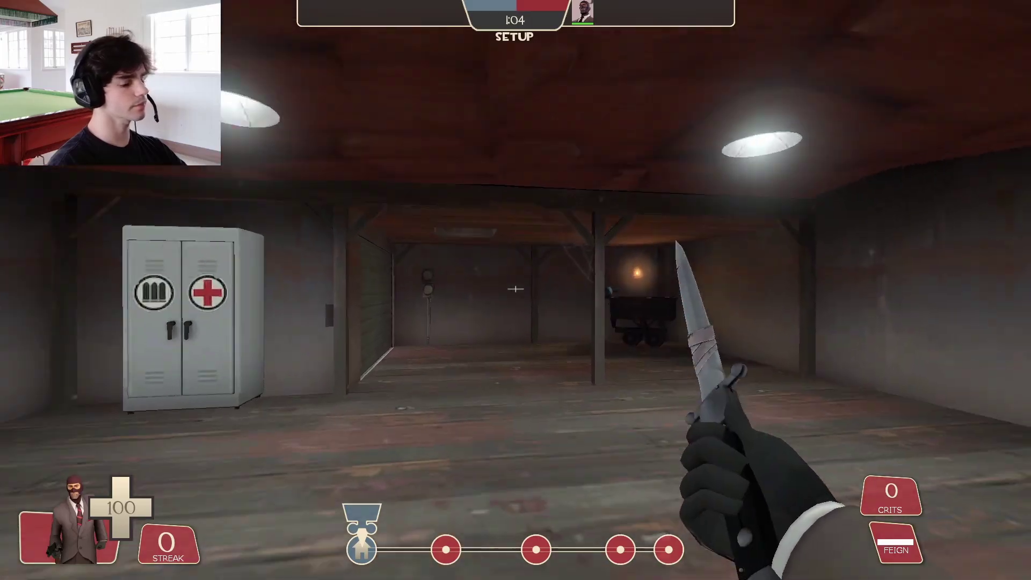
Walk out of the spawn room to the payload track and set mat_mipmaptextures to 1 in the developer console
{"action": "key", "text": "w"}
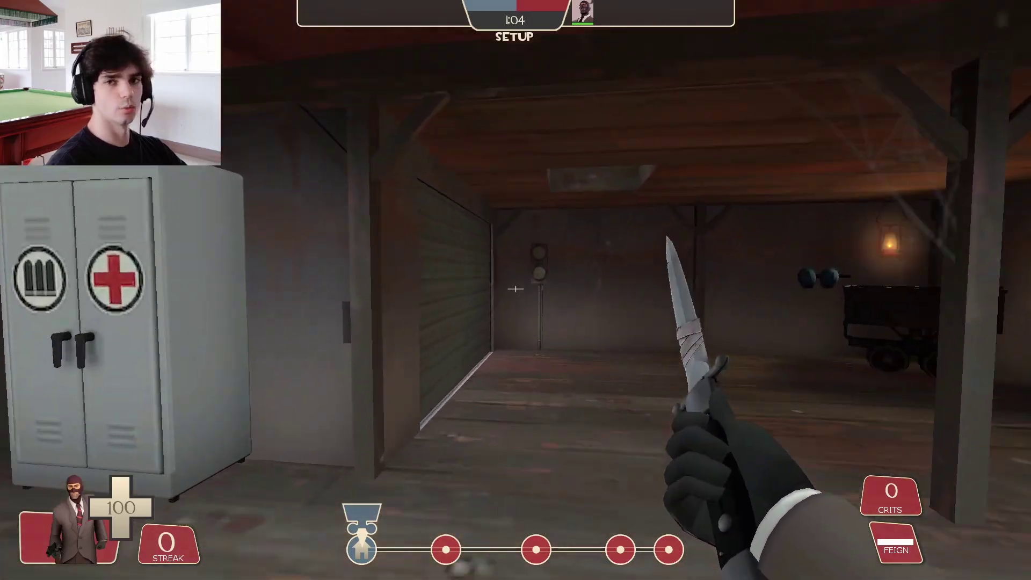
{"action": "key", "text": "w"}
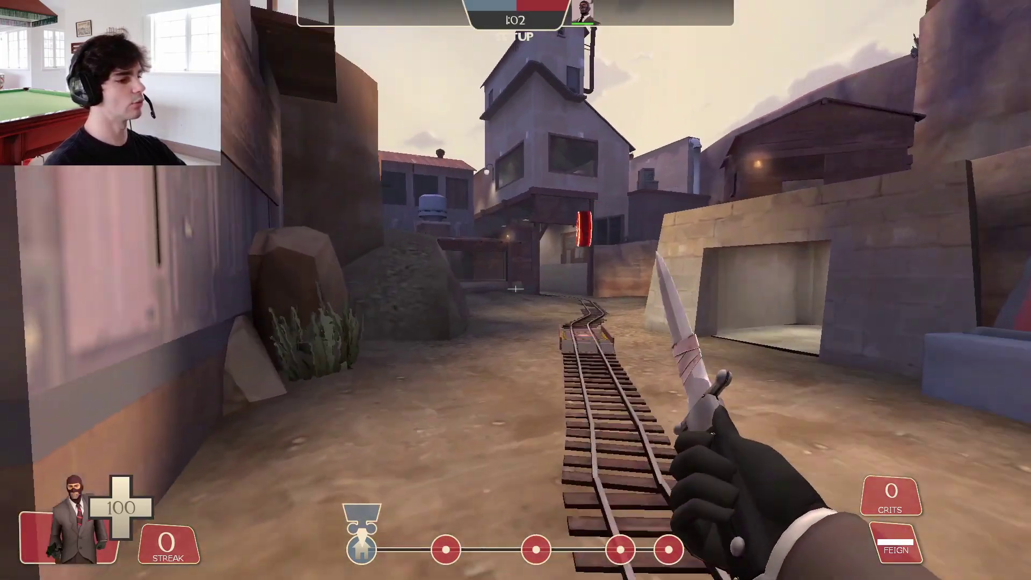
{"action": "key", "text": "w"}
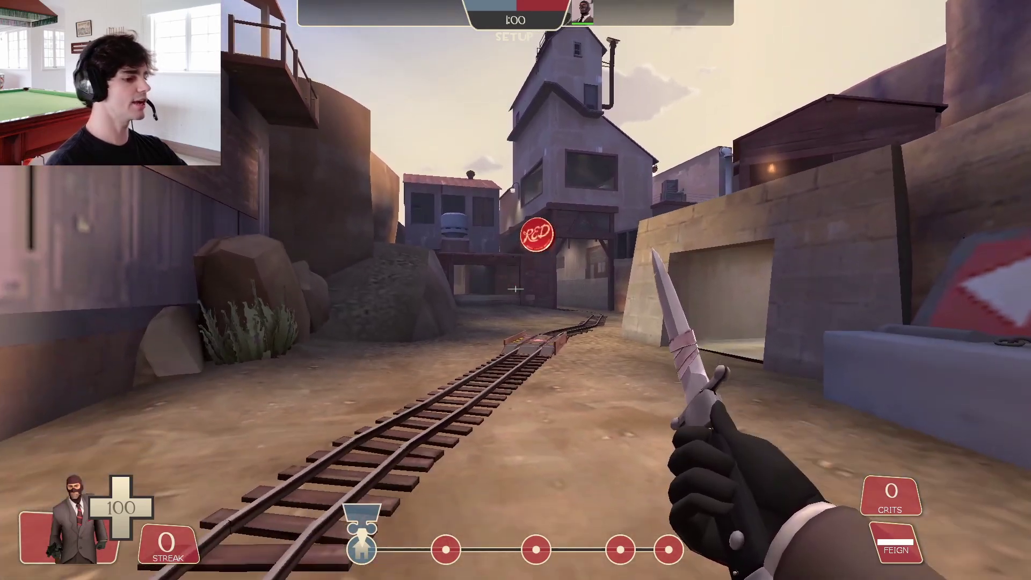
{"action": "key", "text": "grave"}
{"action": "type", "text": "mat_mipmaptextures"}
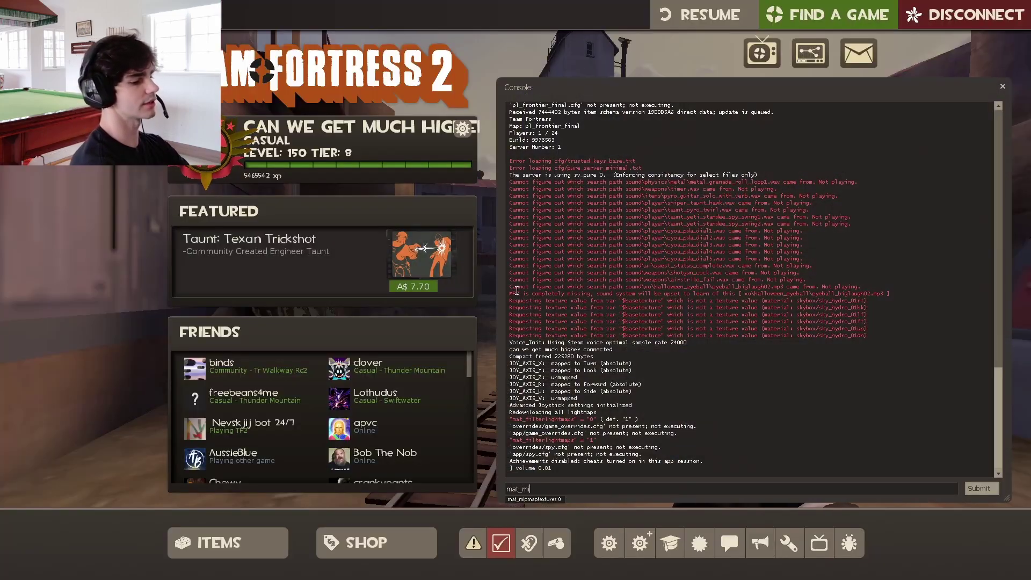
{"action": "type", "text": " 1"}
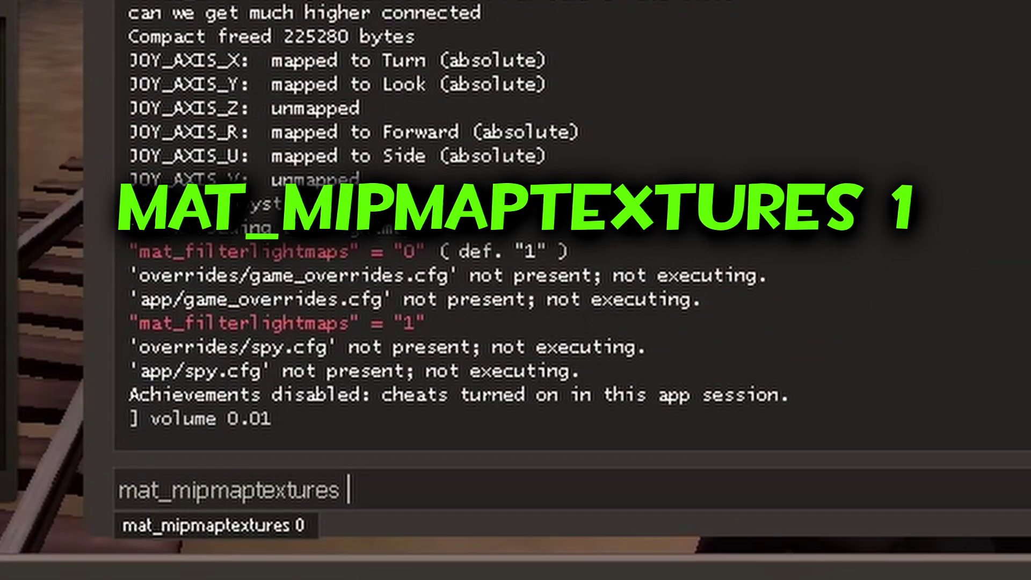
{"action": "key", "text": "Return"}
{"action": "key", "text": "grave"}
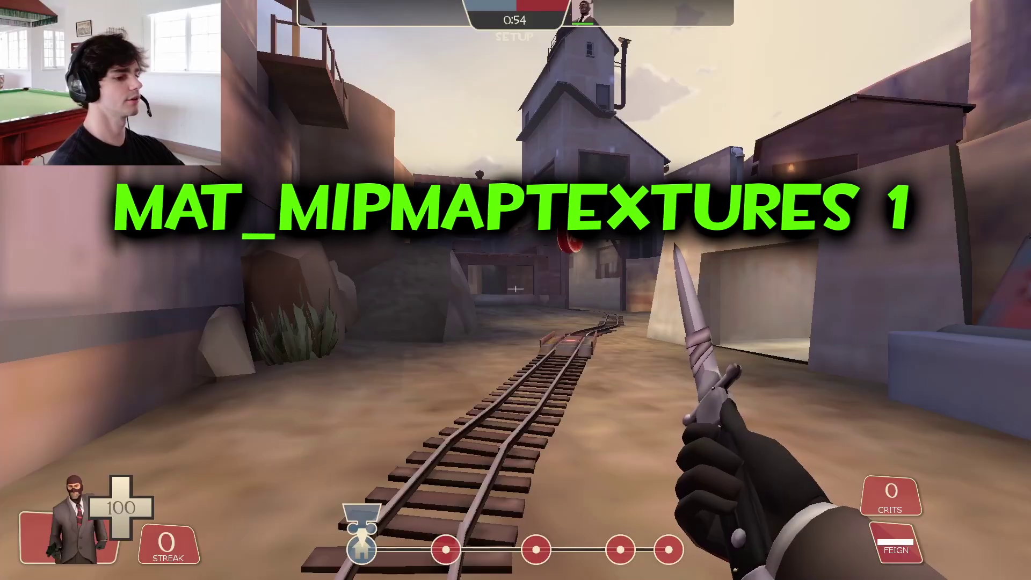
Look around the map with the revolver equipped, and set mat_filtertextures to 0 in the developer console
{"action": "key", "text": "w"}
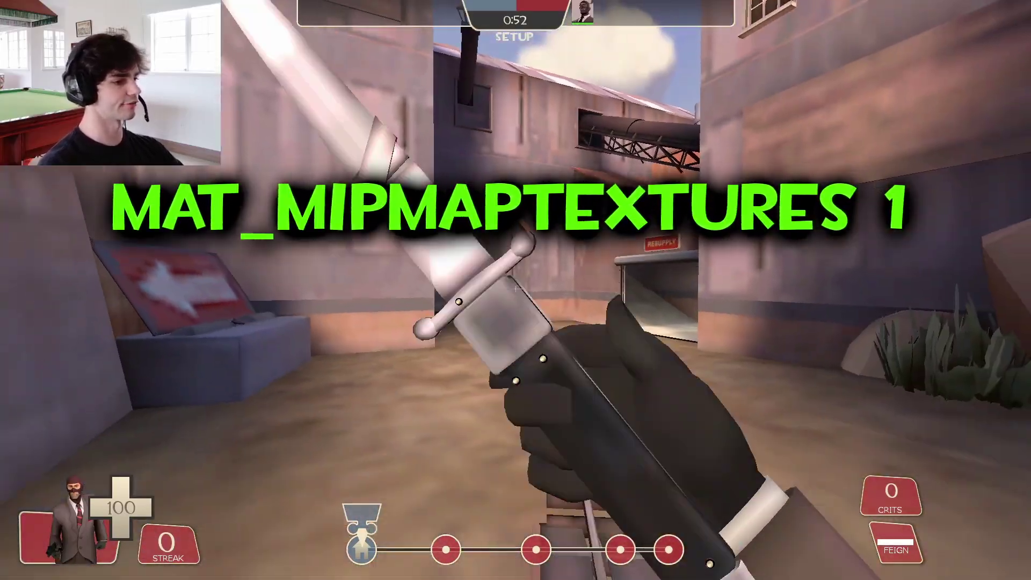
{"action": "key", "text": "1"}
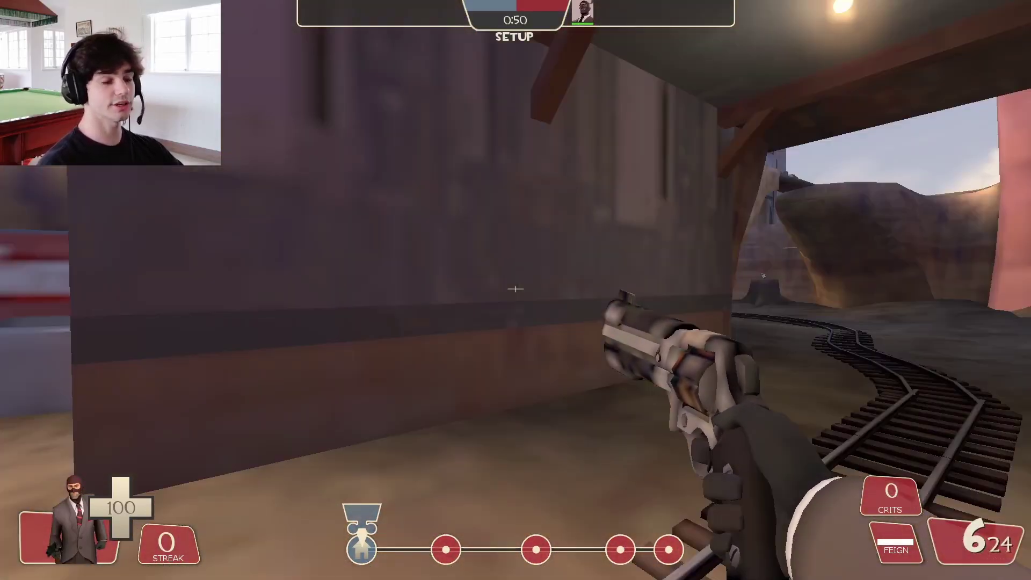
{"action": "key", "text": "w"}
{"action": "key", "text": "grave"}
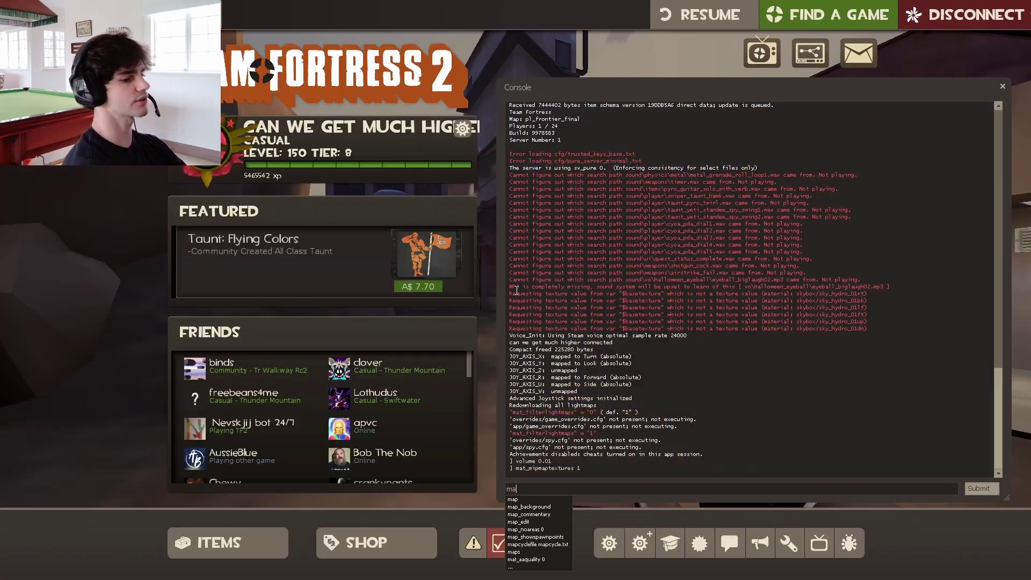
{"action": "type", "text": "mat_filterlightmaps"}
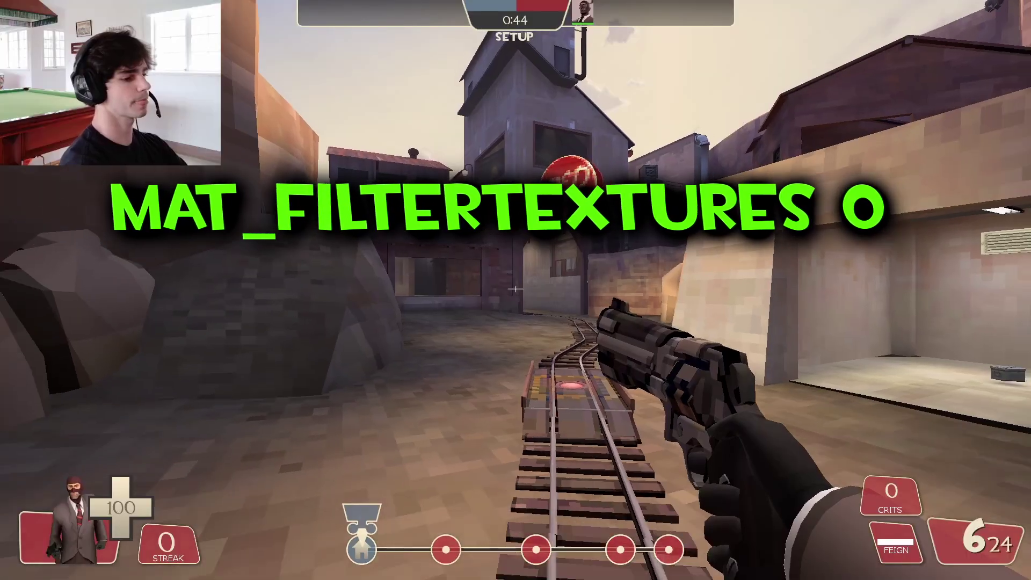
Walk along the payload track and switch to the knife to examine the unfiltered textures on the ground, rocks, walls and weapons
{"action": "key", "text": "w"}
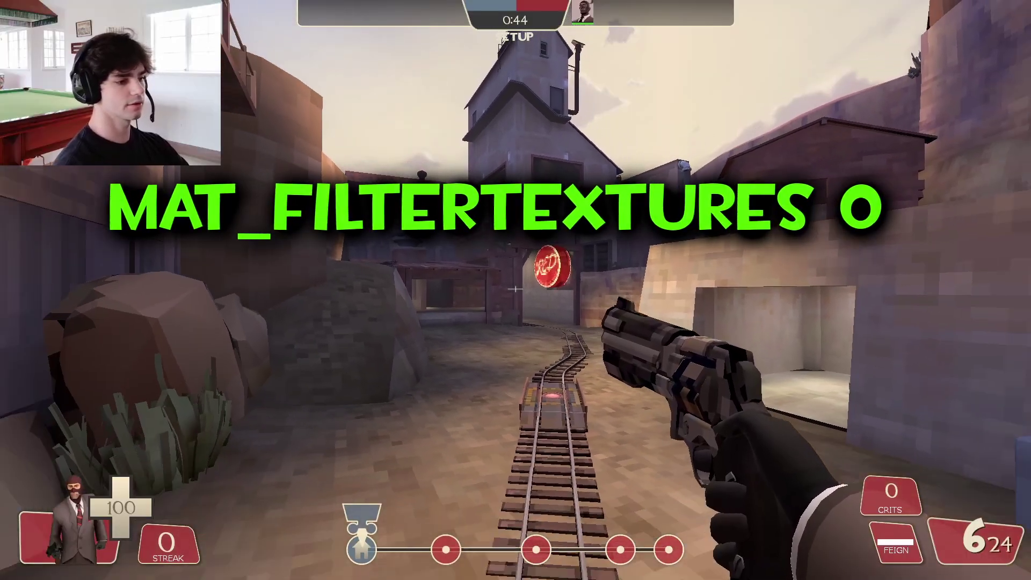
{"action": "key", "text": "w"}
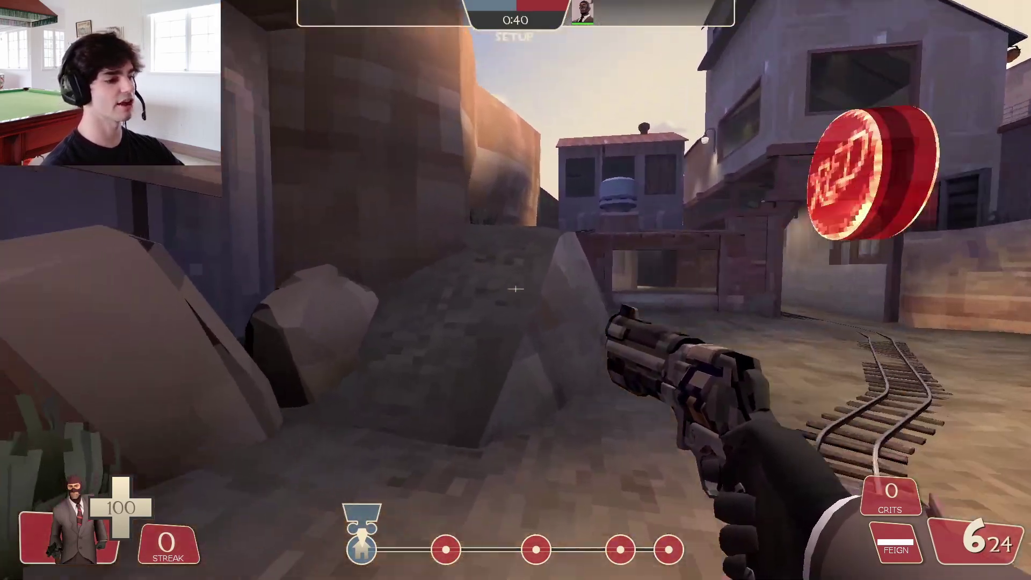
{"action": "key", "text": "3"}
{"action": "key", "text": "w"}
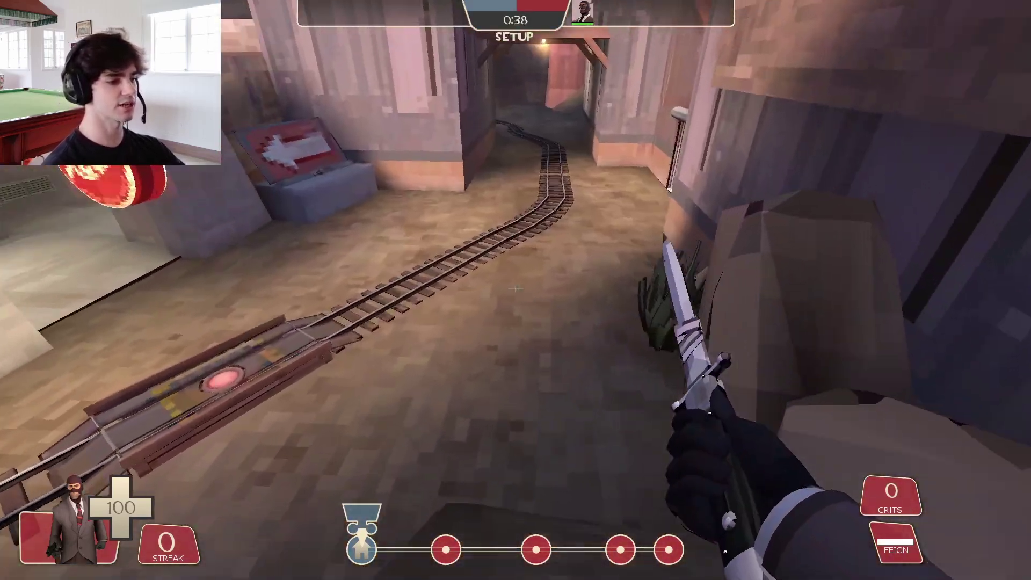
{"action": "key", "text": "w"}
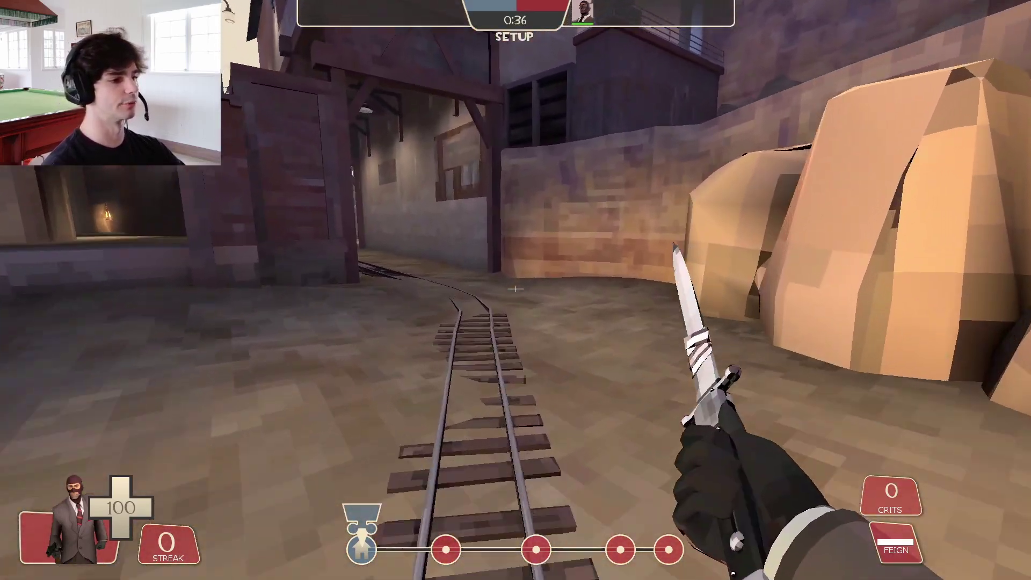